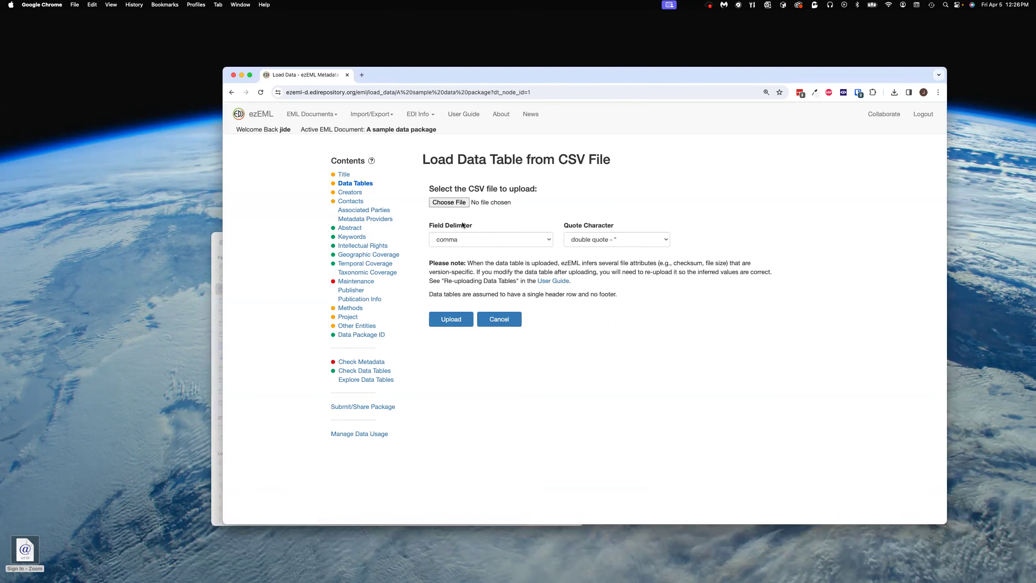
# Upload ntl20_v10.csv as a data table, keeping the comma field delimiter and double quote character.
pyautogui.click(457, 202)
pyautogui.click(341, 195)
pyautogui.click(913, 435)
pyautogui.click(451, 320)
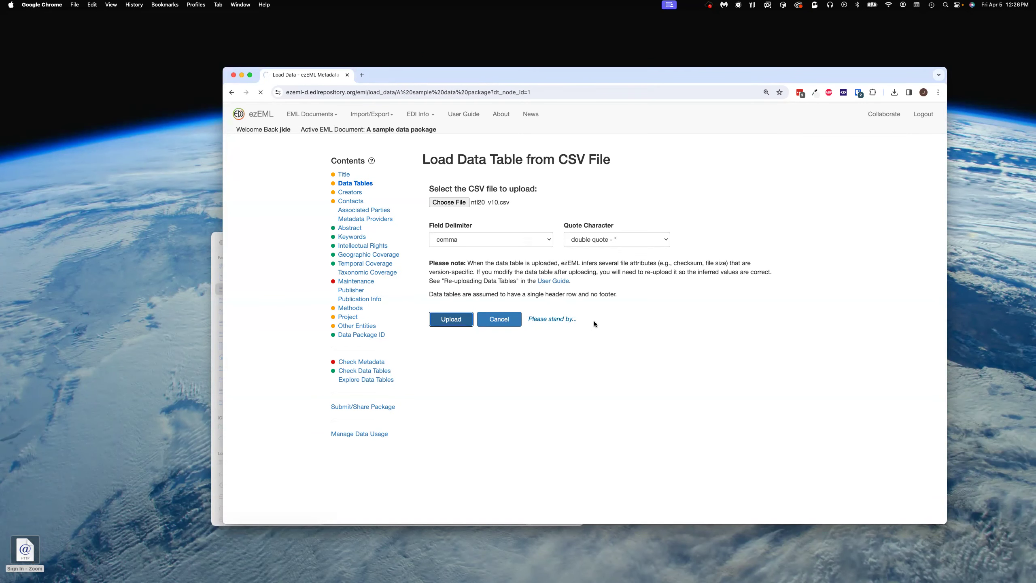
# Open the column properties list for the newly loaded ntl20_v10 data table.
pyautogui.scroll(-2, 509, 320)
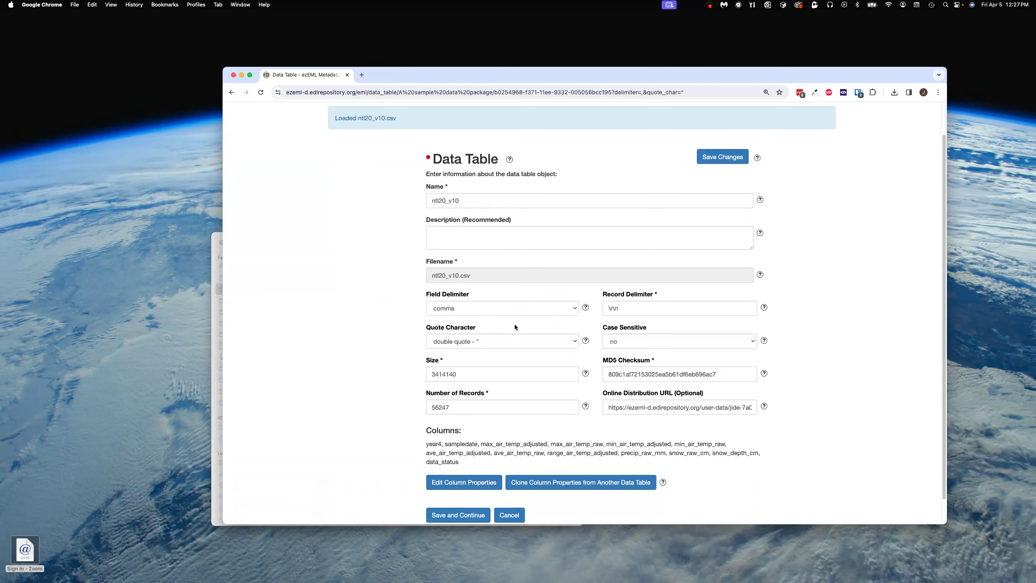
pyautogui.scroll(-2, 593, 425)
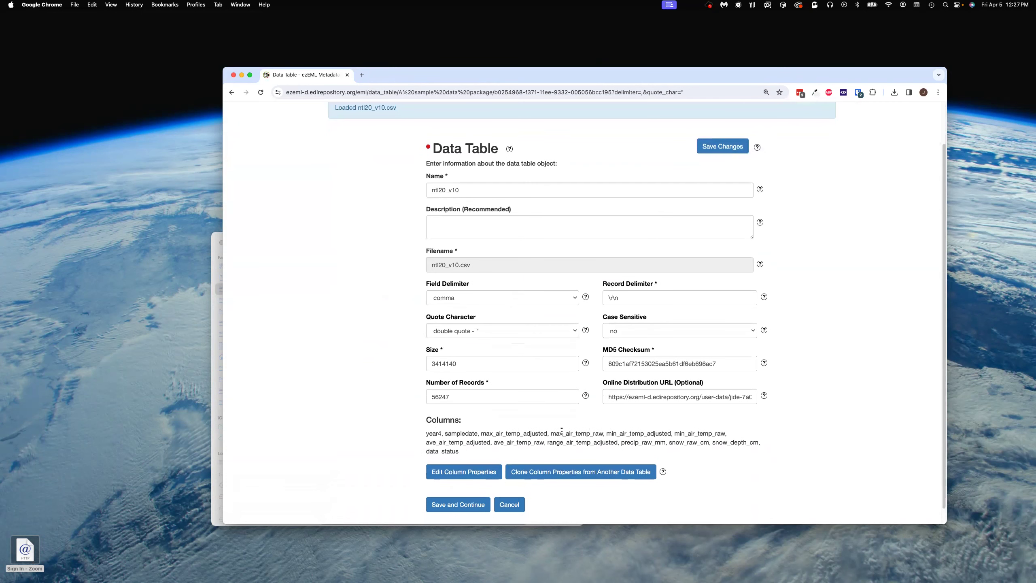
pyautogui.click(455, 458)
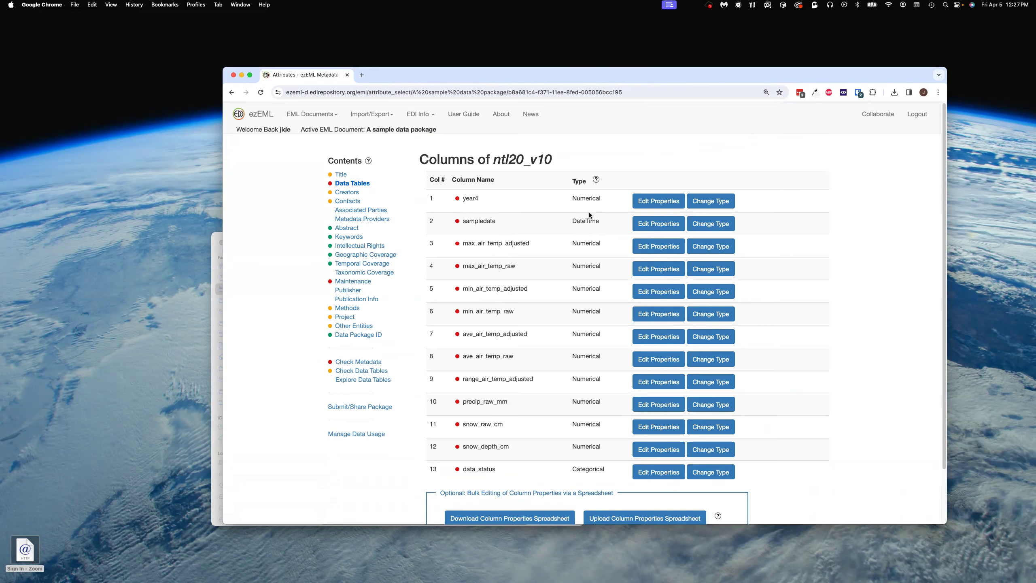
# View the numerical column properties form for year4, then return to the column list without editing.
pyautogui.scroll(-1, 589, 214)
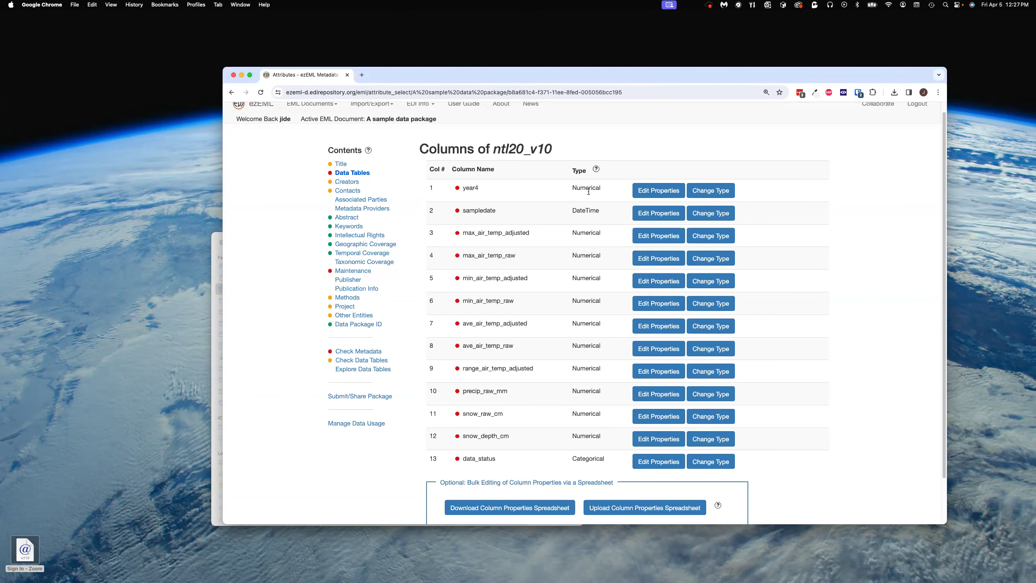
pyautogui.click(658, 191)
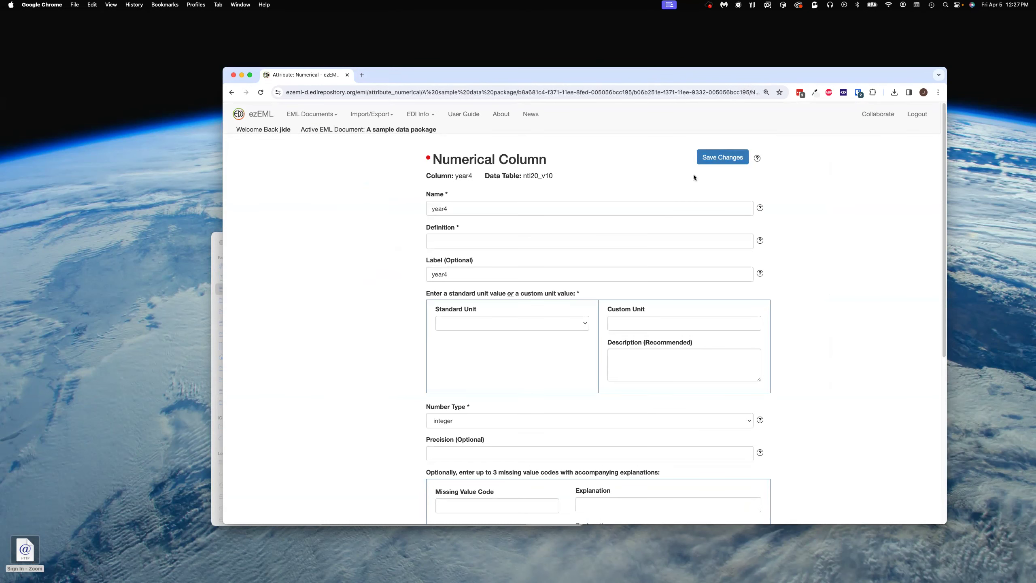
pyautogui.scroll(-3, 627, 308)
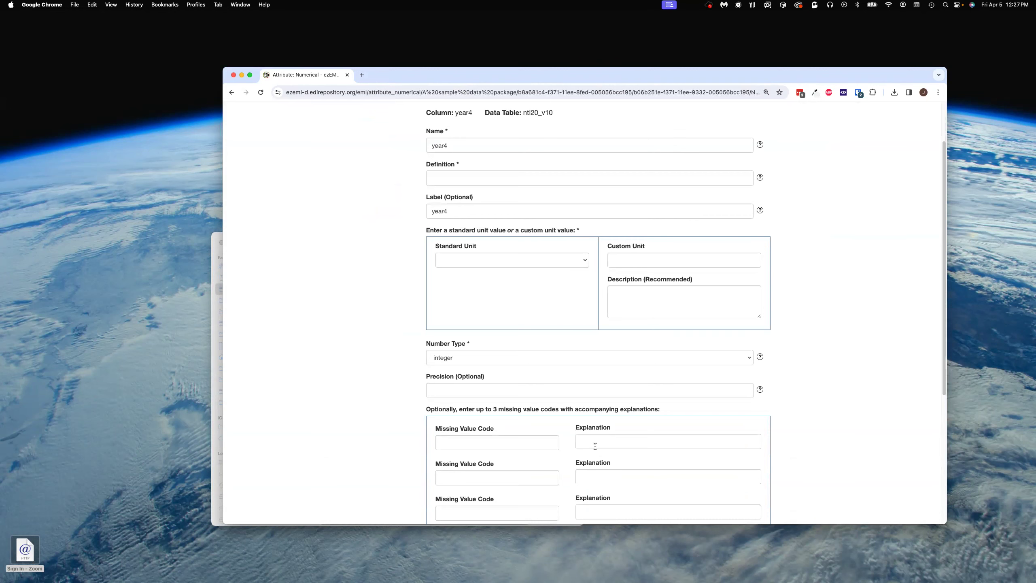
pyautogui.scroll(-10, 594, 445)
pyautogui.click(508, 485)
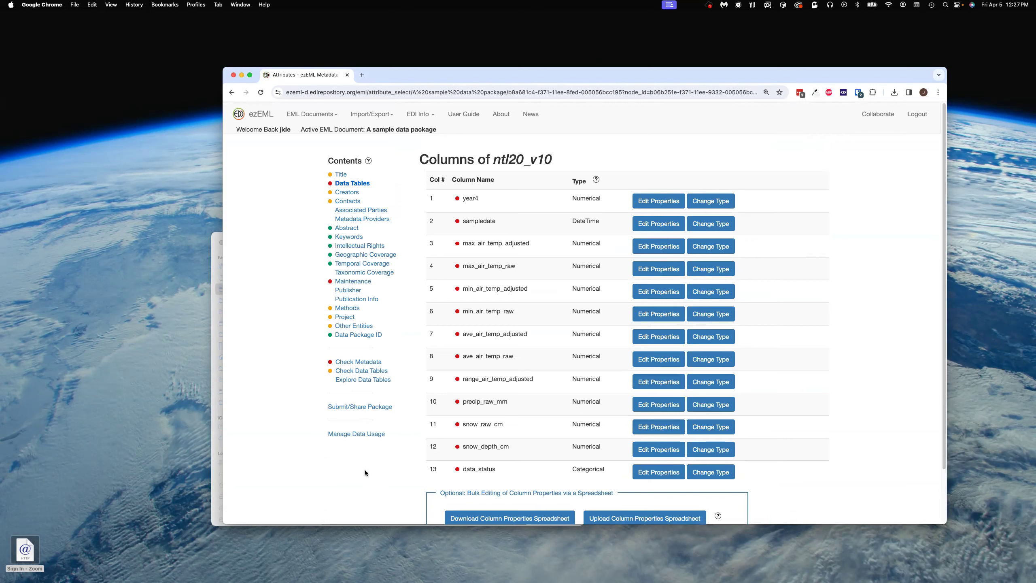
# Download the column properties spreadsheet for ntl20_v10, open it in Excel and enlarge its window to show all sections.
pyautogui.scroll(-3, 353, 463)
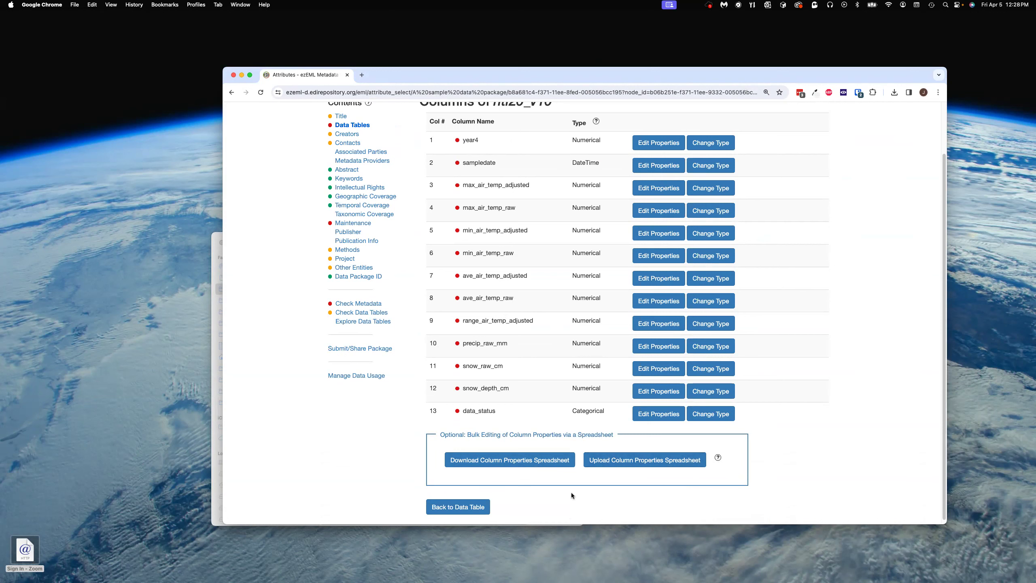
pyautogui.click(536, 459)
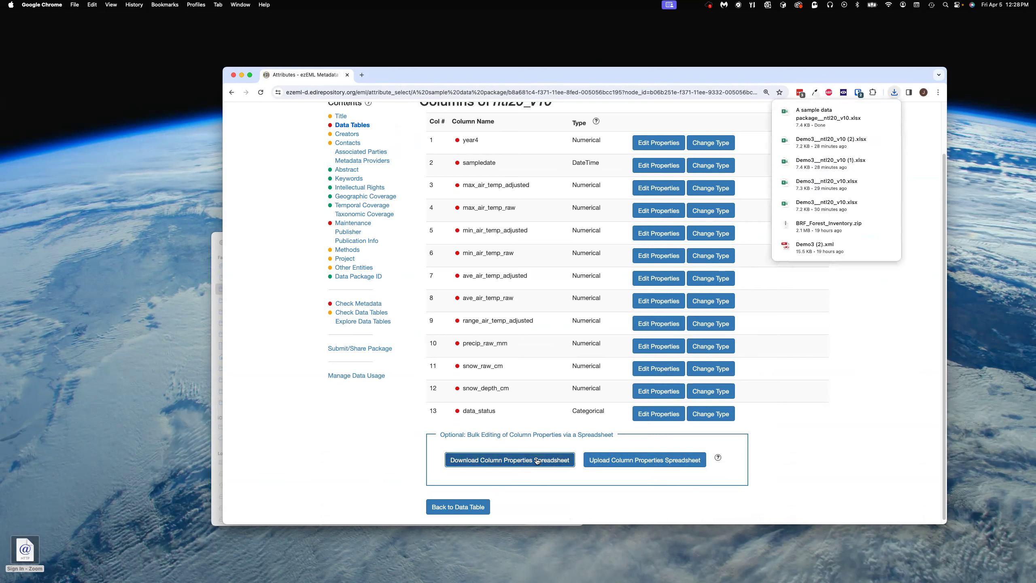
pyautogui.click(813, 112)
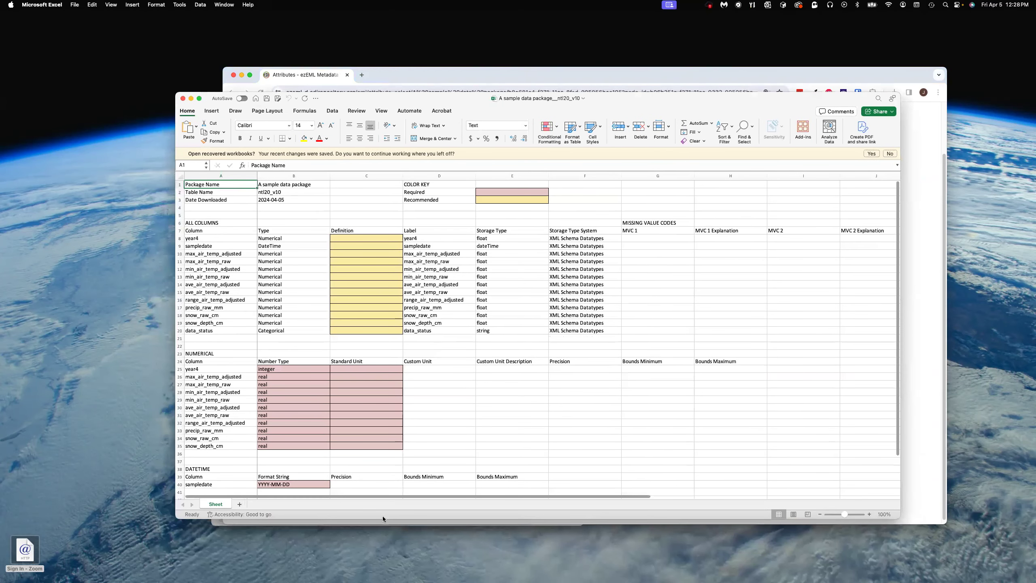
pyautogui.moveTo(385, 530); pyautogui.dragTo(386, 570)
pyautogui.moveTo(468, 99); pyautogui.dragTo(477, 47)
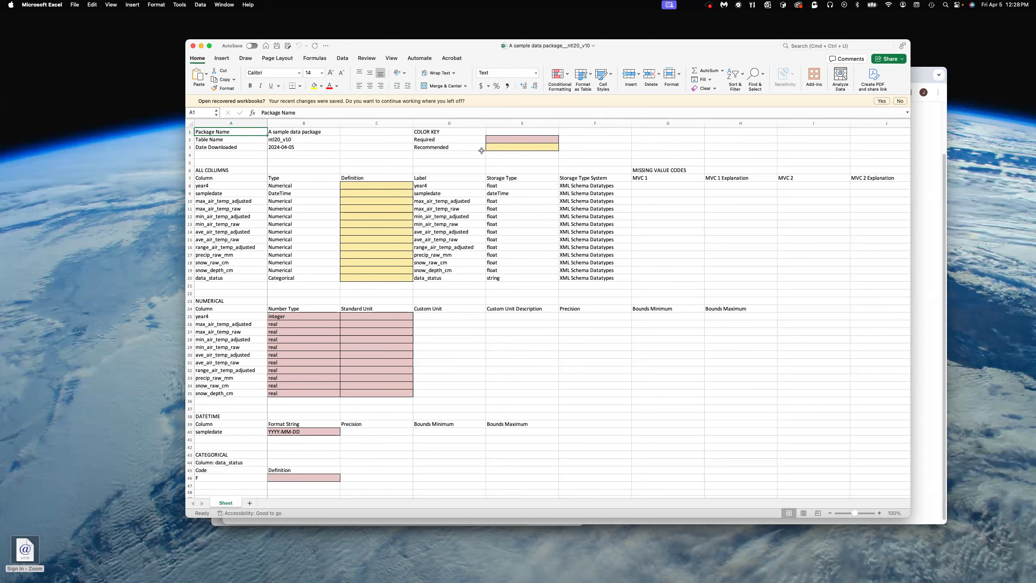
# Examine the spreadsheet's package and table names, column sections, color key and missing value code cells.
pyautogui.click(297, 132)
pyautogui.click(300, 139)
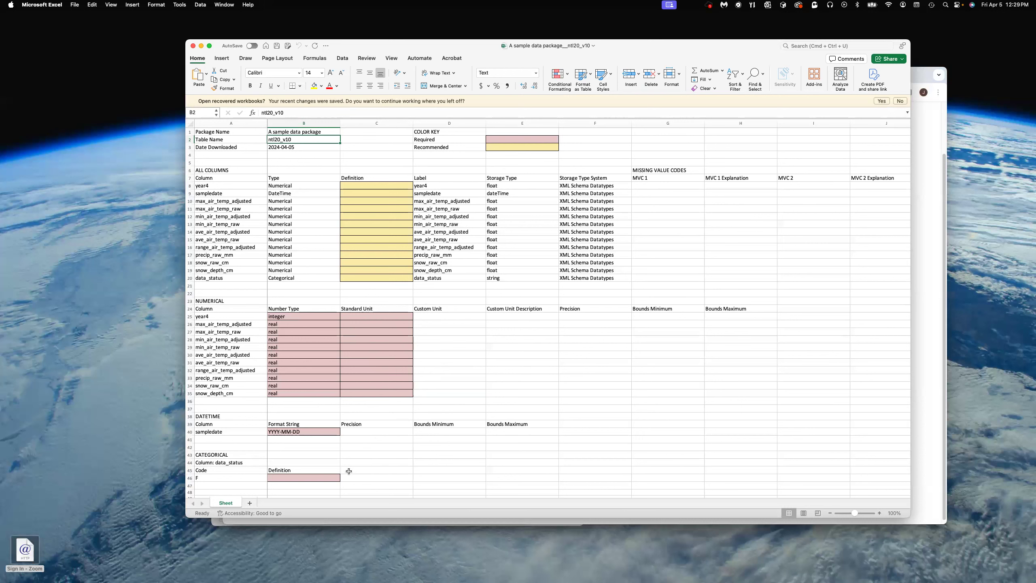
pyautogui.scroll(-3, 358, 456)
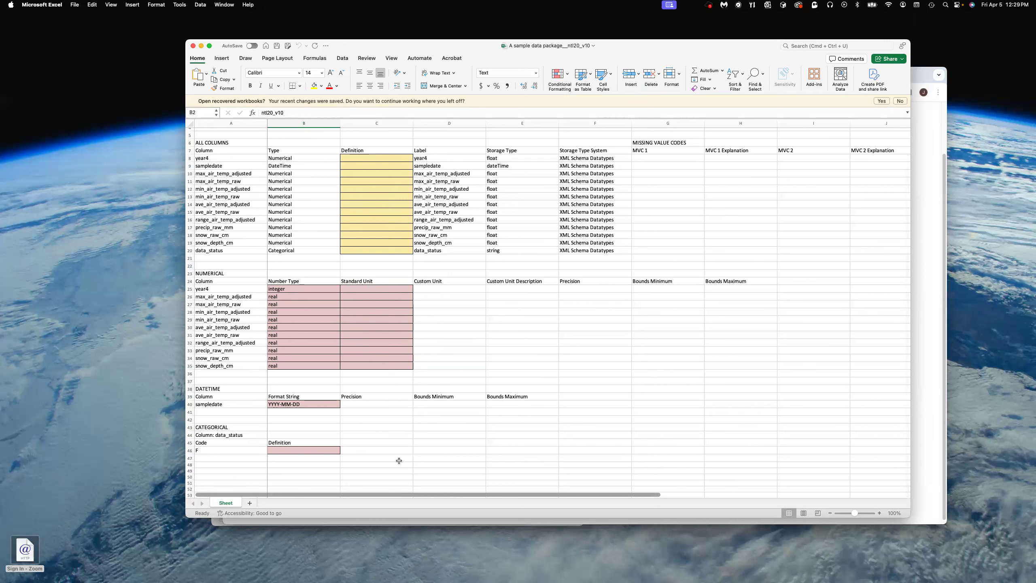
pyautogui.scroll(2, 399, 459)
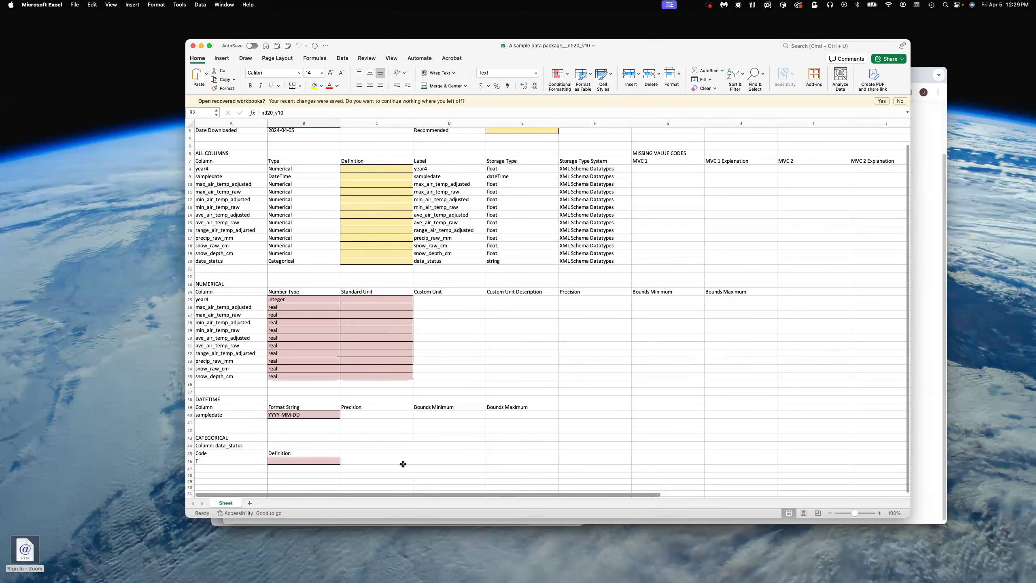
pyautogui.scroll(2, 461, 466)
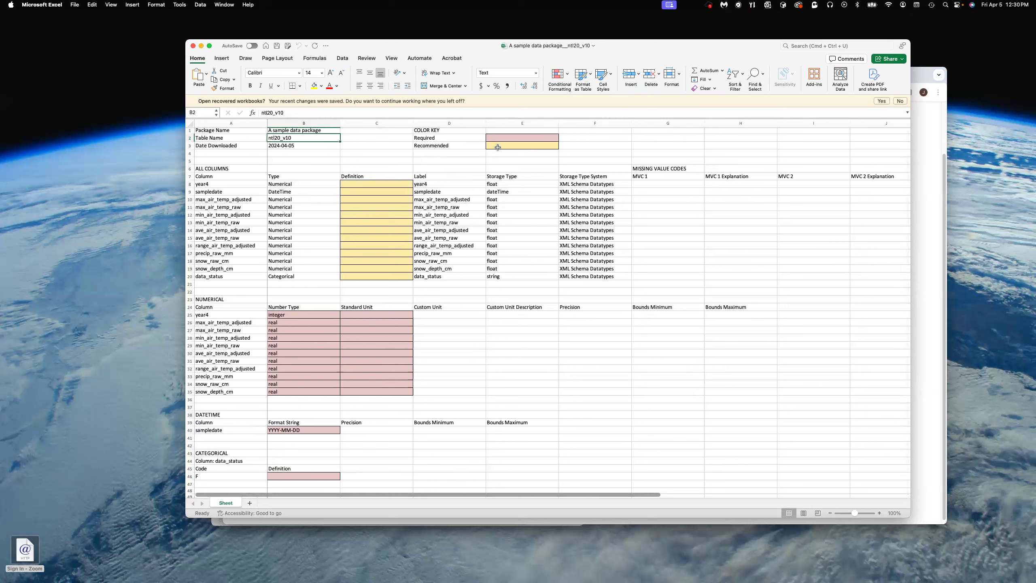
pyautogui.click(658, 214)
pyautogui.click(745, 211)
pyautogui.click(789, 216)
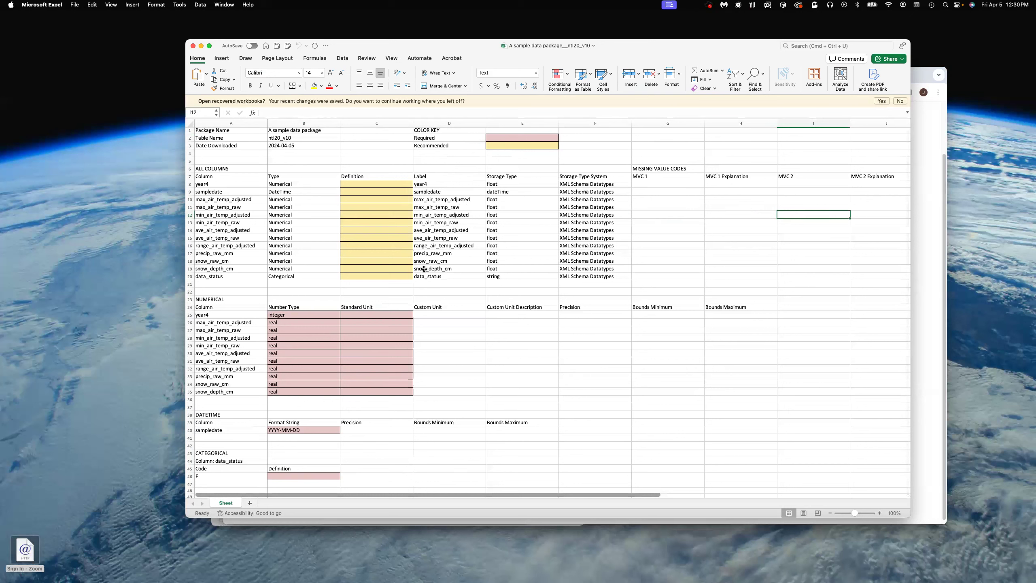
# Enter "Year added" as the definition of the year4 column.
pyautogui.click(383, 184)
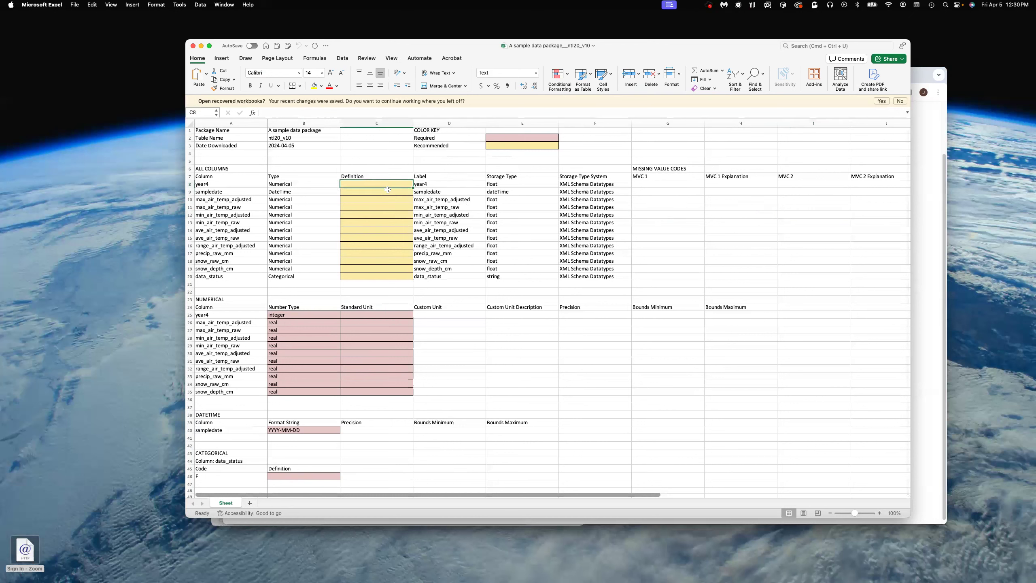
pyautogui.write('Year added')
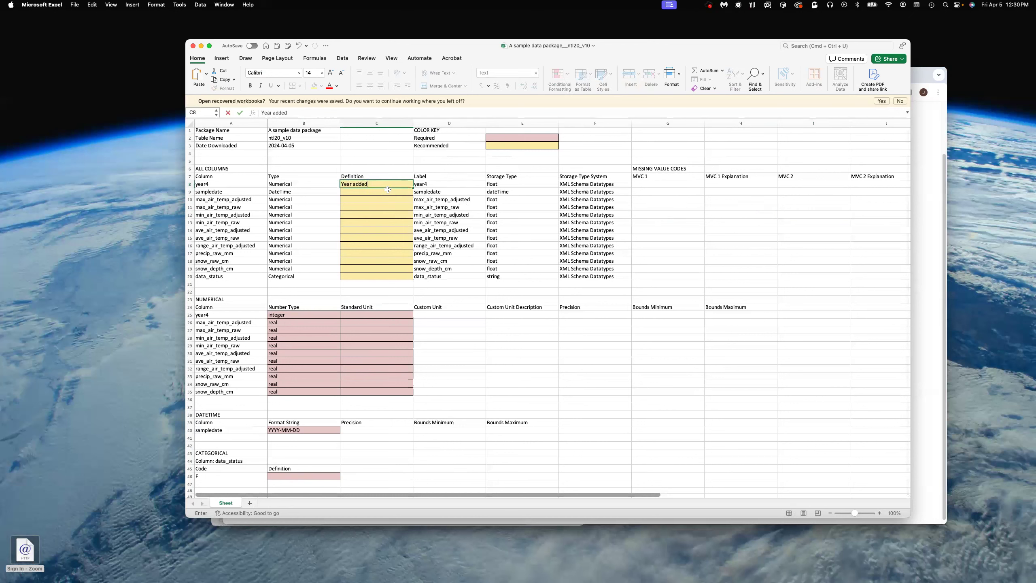
pyautogui.press('Return')
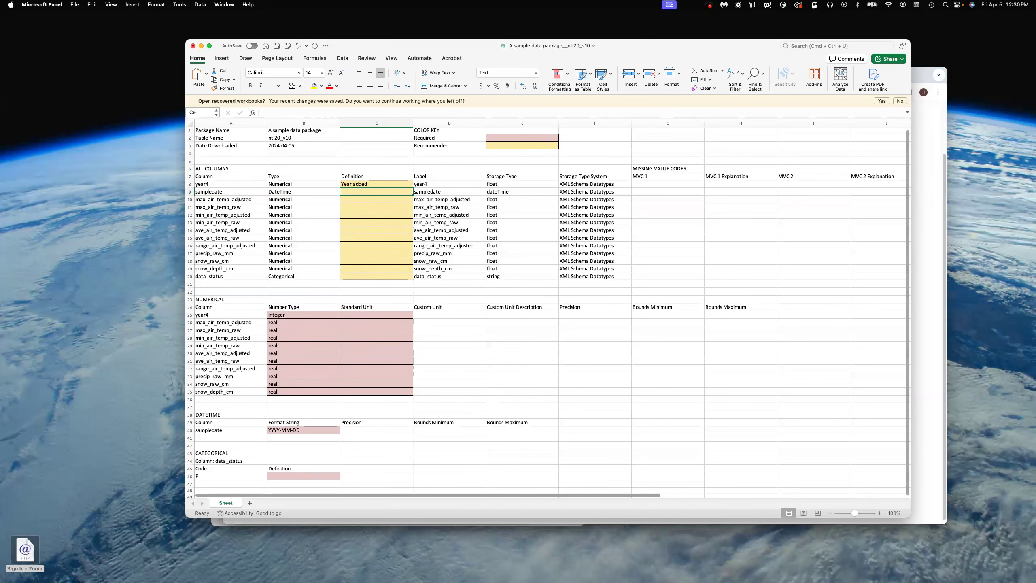
# Open "A sample data package__ntl20_v10_edited.xlsx" from the Downloads folder in Finder and enlarge its window.
pyautogui.press('super+Tab')
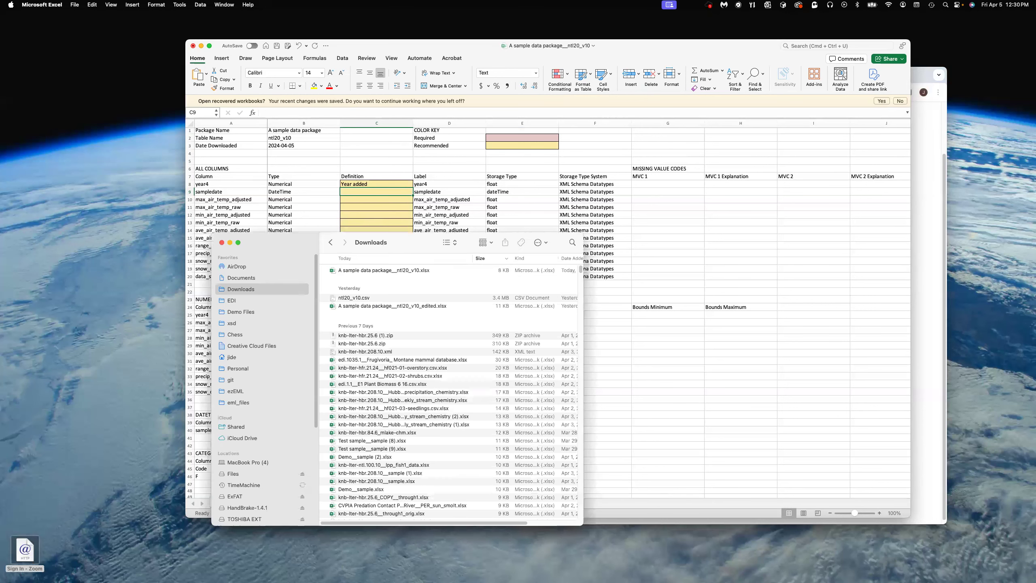
pyautogui.doubleClick(409, 305)
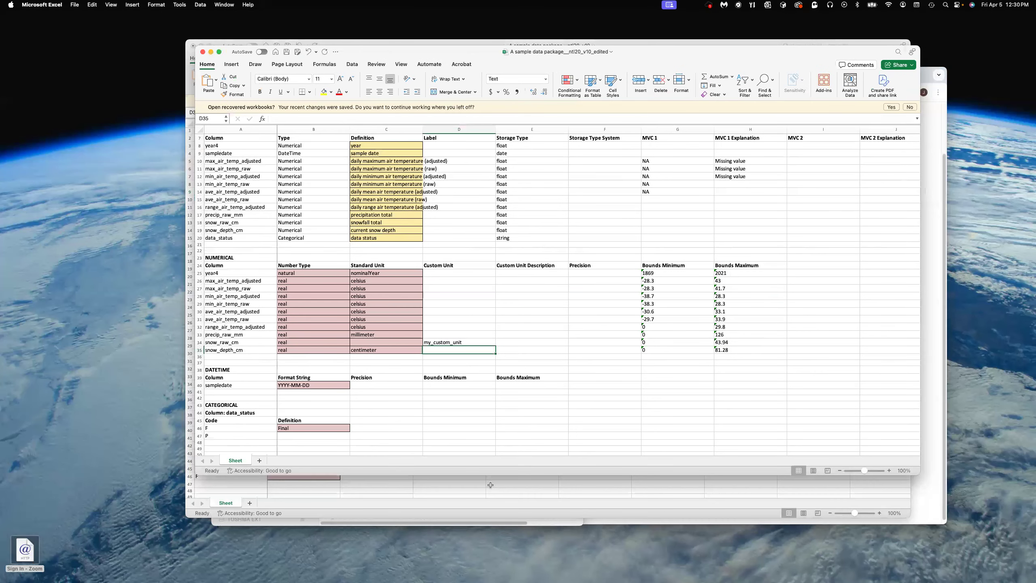
pyautogui.moveTo(495, 475); pyautogui.dragTo(498, 526)
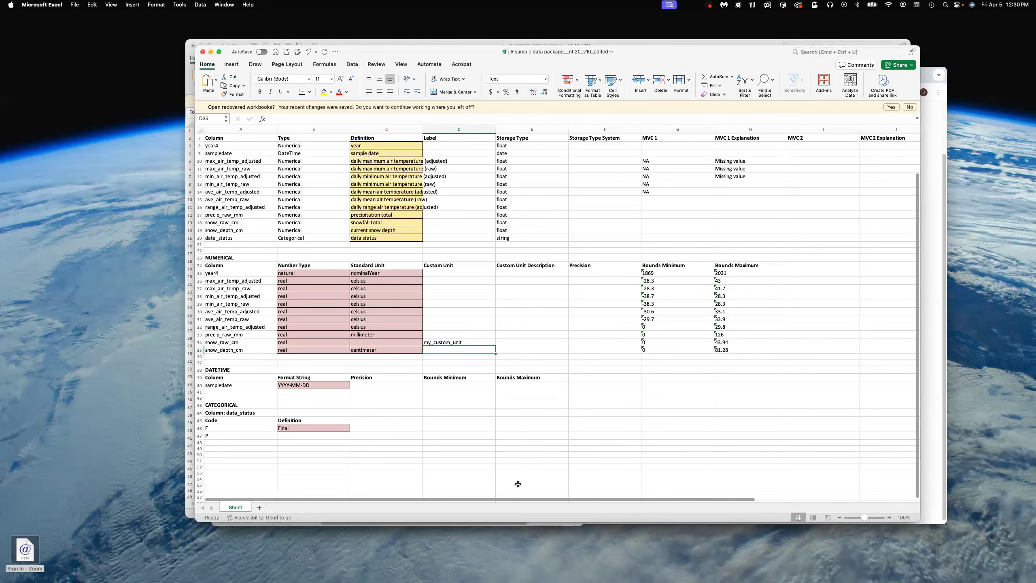
# Examine the edited workbook's custom unit and its description, the data_status code definitions, and the missing value code explanations.
pyautogui.scroll(2, 518, 479)
pyautogui.scroll(1, 518, 479)
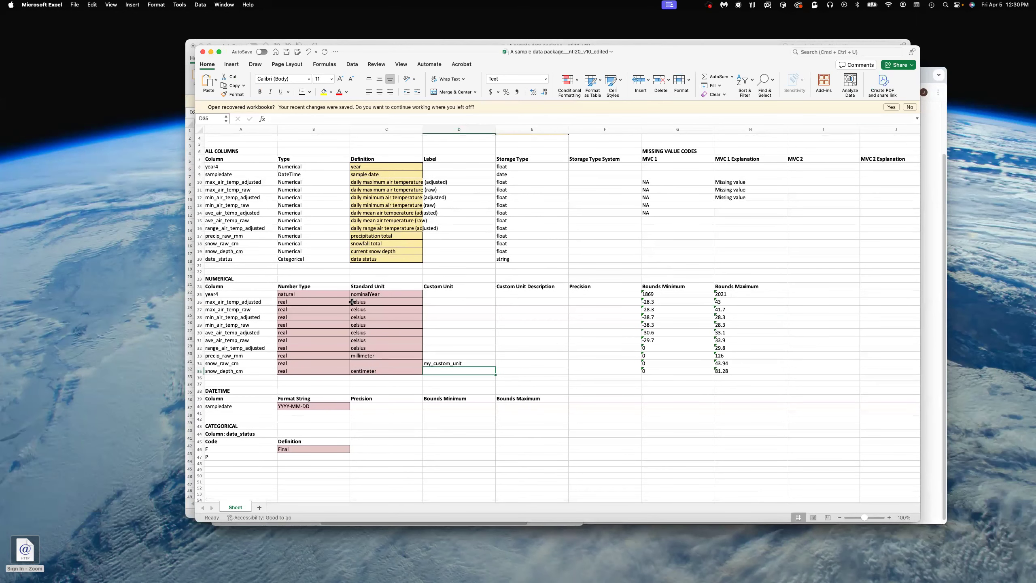
pyautogui.click(448, 363)
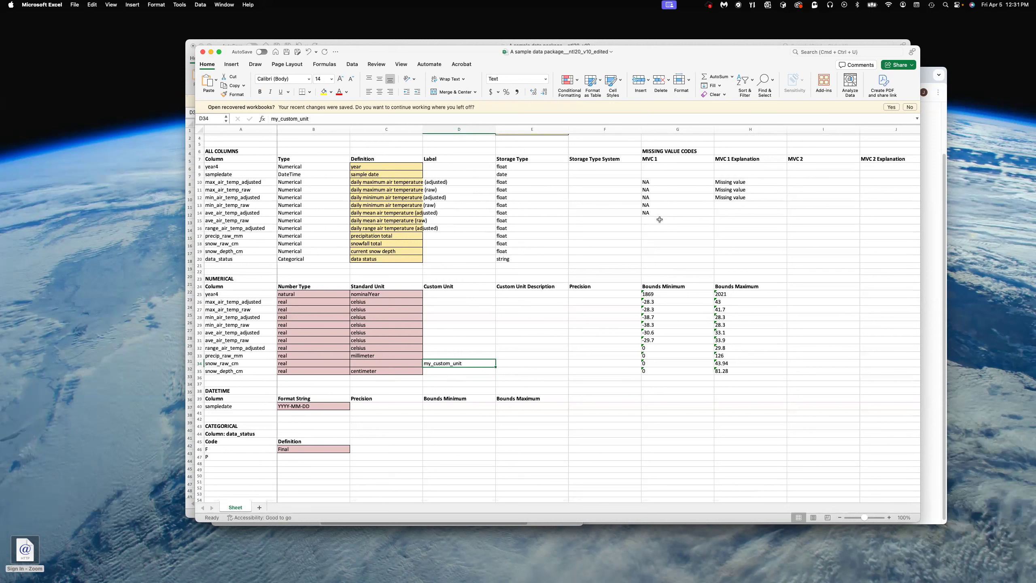
pyautogui.click(221, 455)
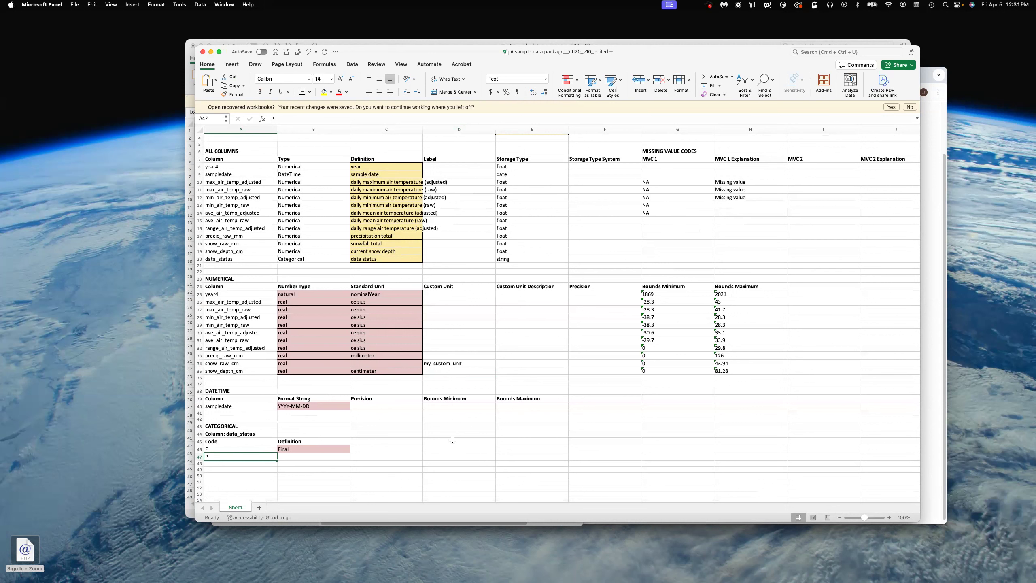
pyautogui.click(288, 459)
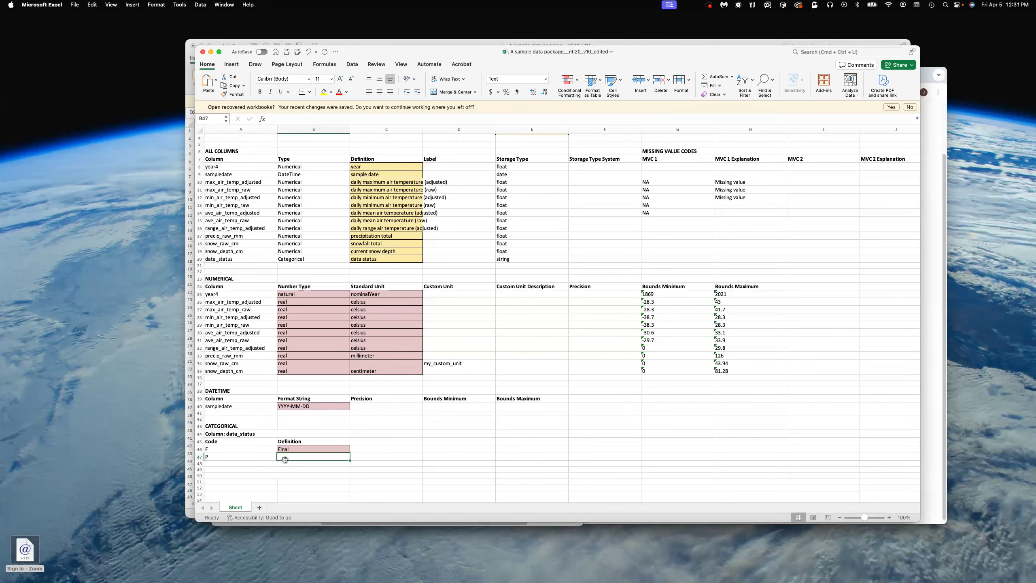
pyautogui.click(454, 363)
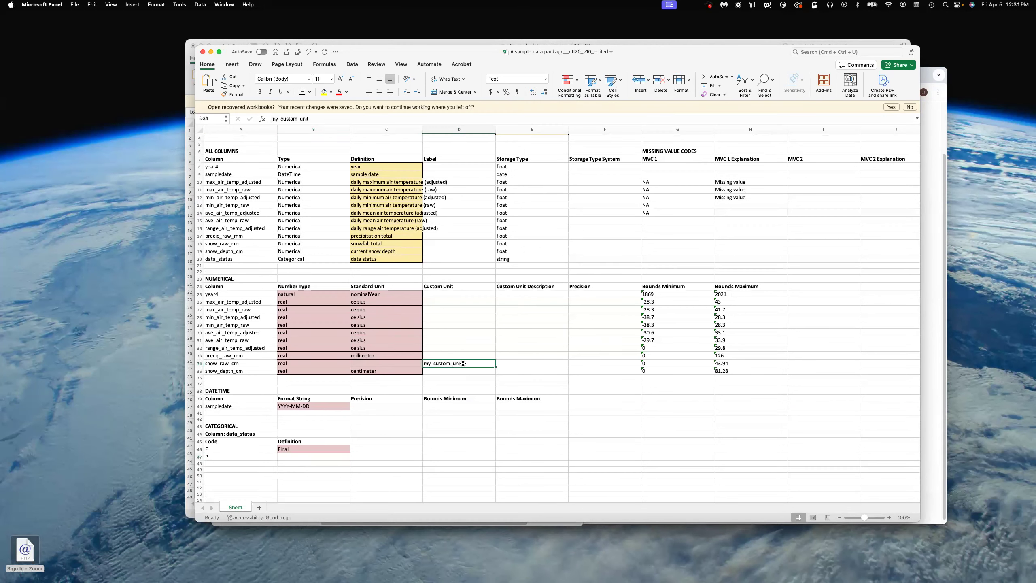
pyautogui.click(518, 363)
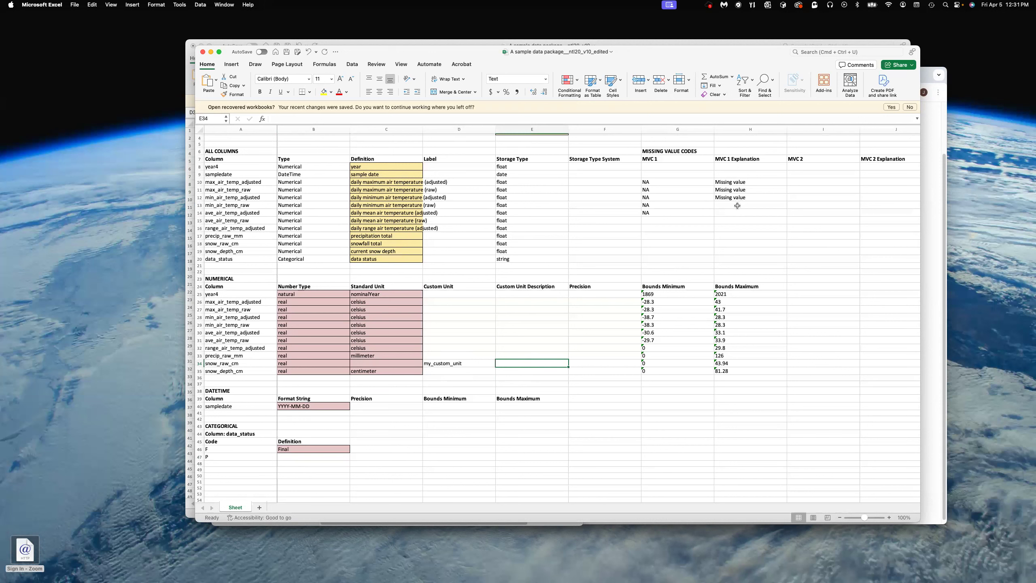
pyautogui.moveTo(737, 206); pyautogui.dragTo(736, 214)
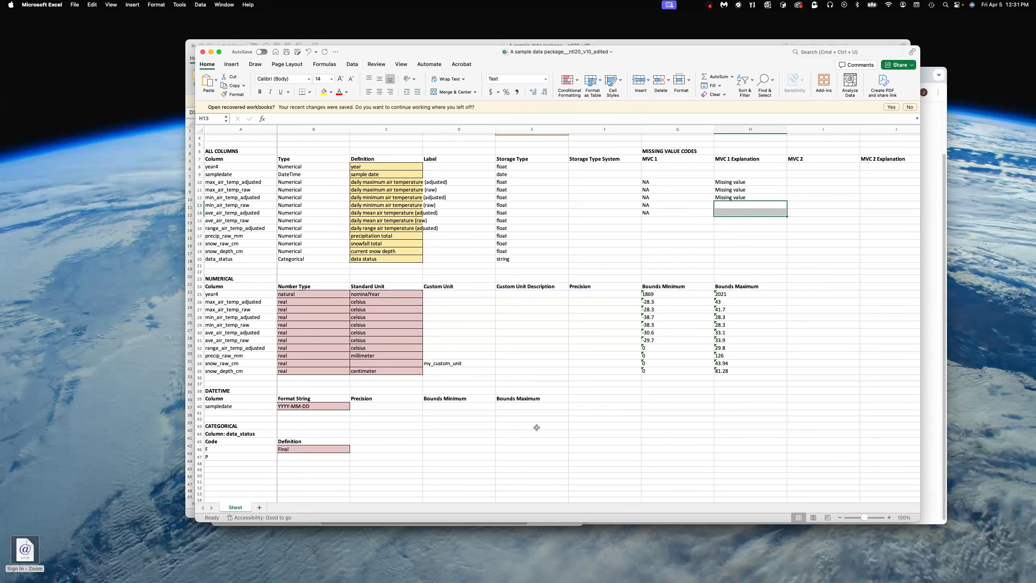
# Switch back to ezEML in Chrome and upload "A sample data package__ntl20_v10_edited.xlsx" as the column properties spreadsheet.
pyautogui.moveTo(481, 54); pyautogui.dragTo(500, 60)
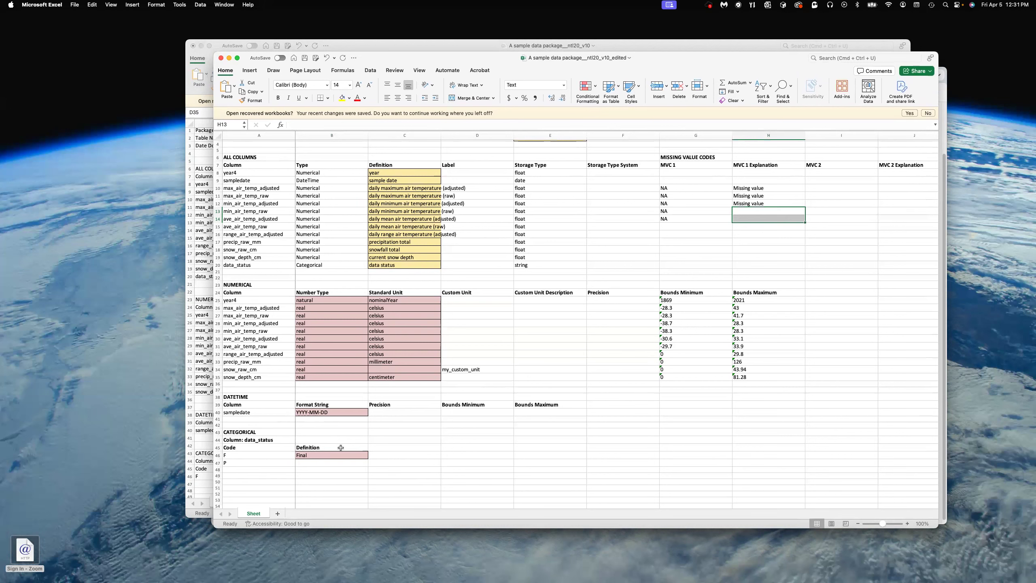
pyautogui.click(944, 93)
pyautogui.click(832, 438)
pyautogui.click(655, 461)
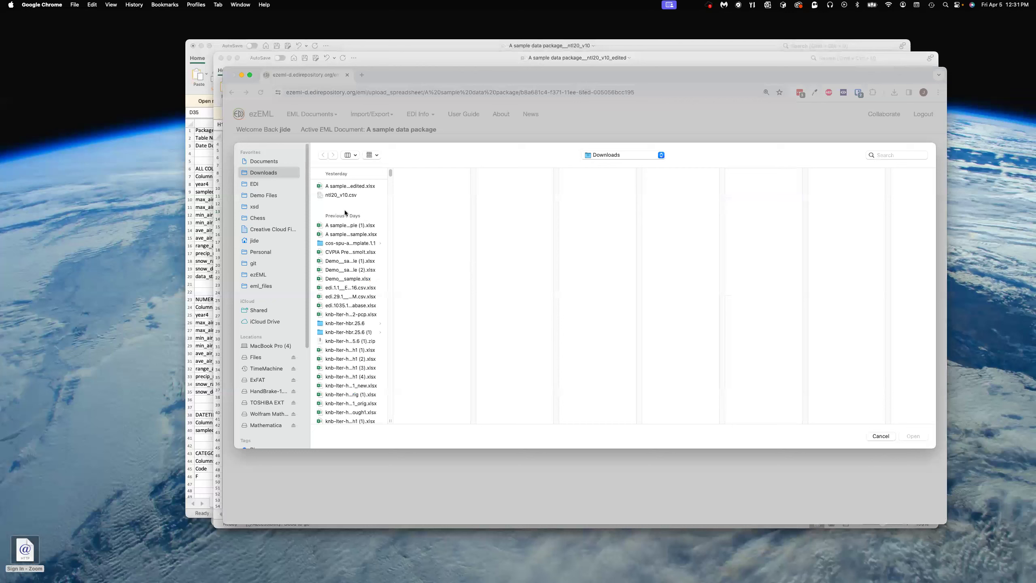
pyautogui.click(362, 214)
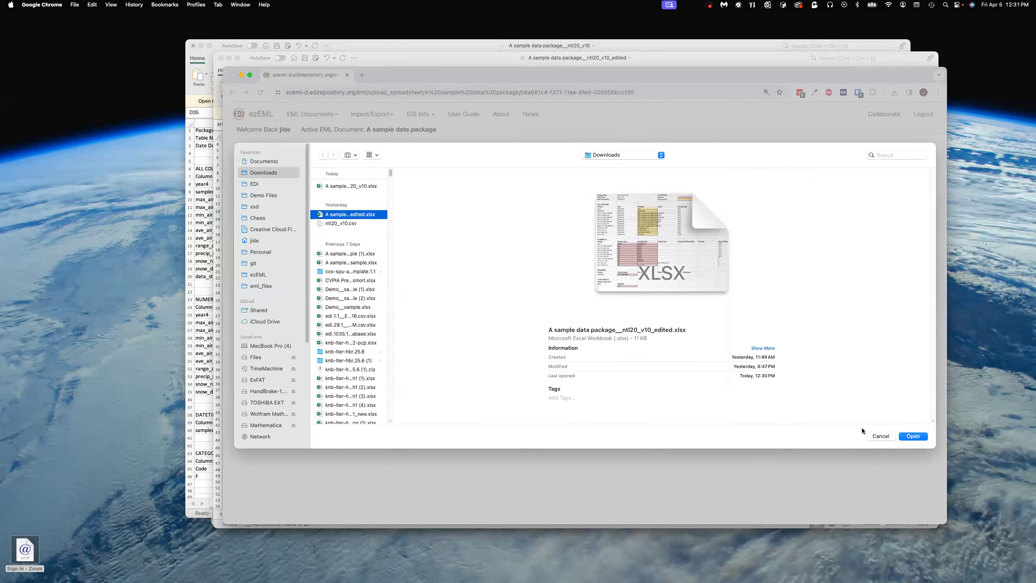
pyautogui.click(912, 436)
pyautogui.click(445, 229)
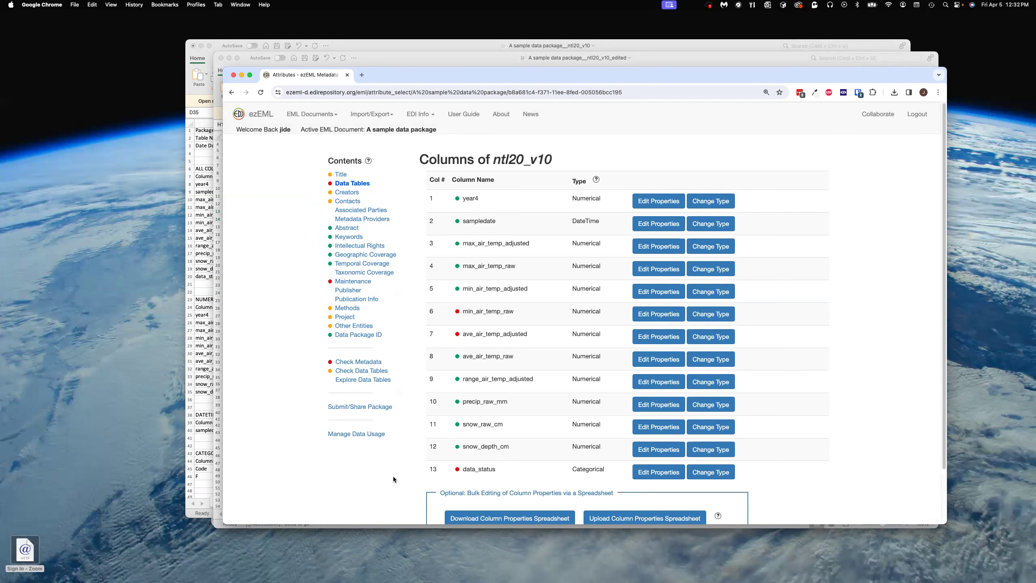
pyautogui.scroll(-1, 396, 477)
pyautogui.scroll(-1, 395, 473)
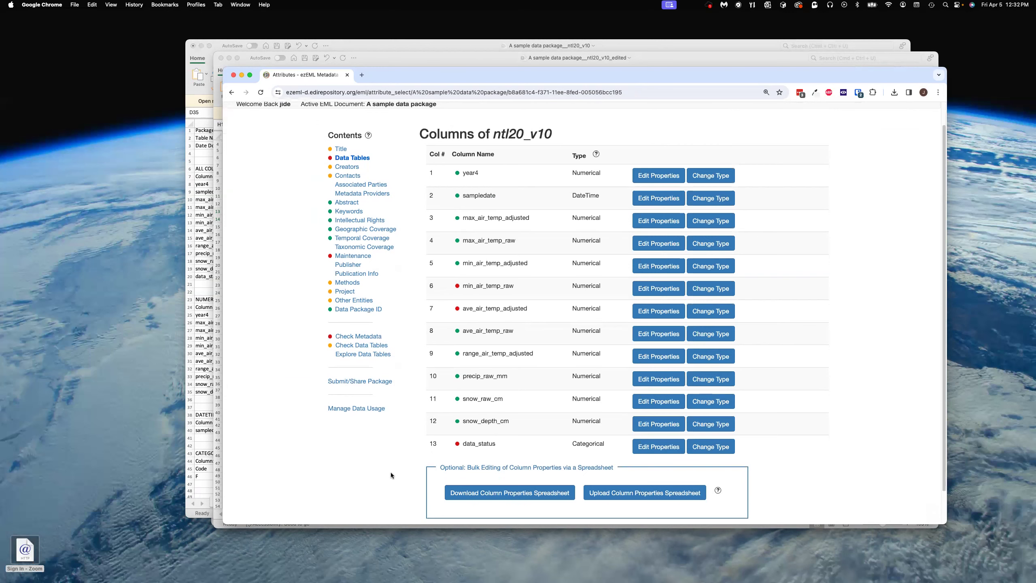
# Review the missing value code explanation flagged for min_air_temp_raw, return to the column list and check the error on ave_air_temp_adjusted.
pyautogui.click(458, 287)
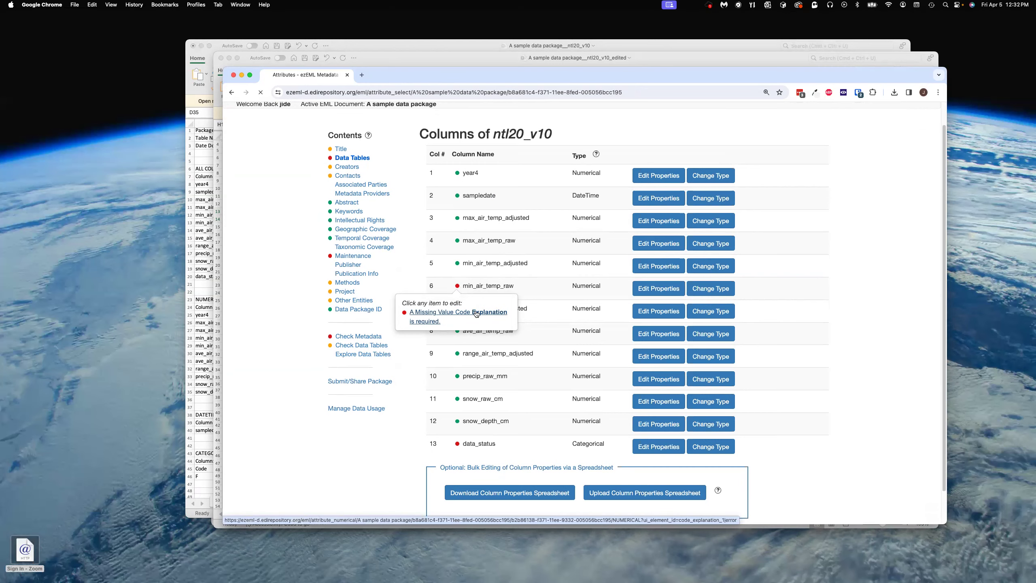
pyautogui.click(475, 313)
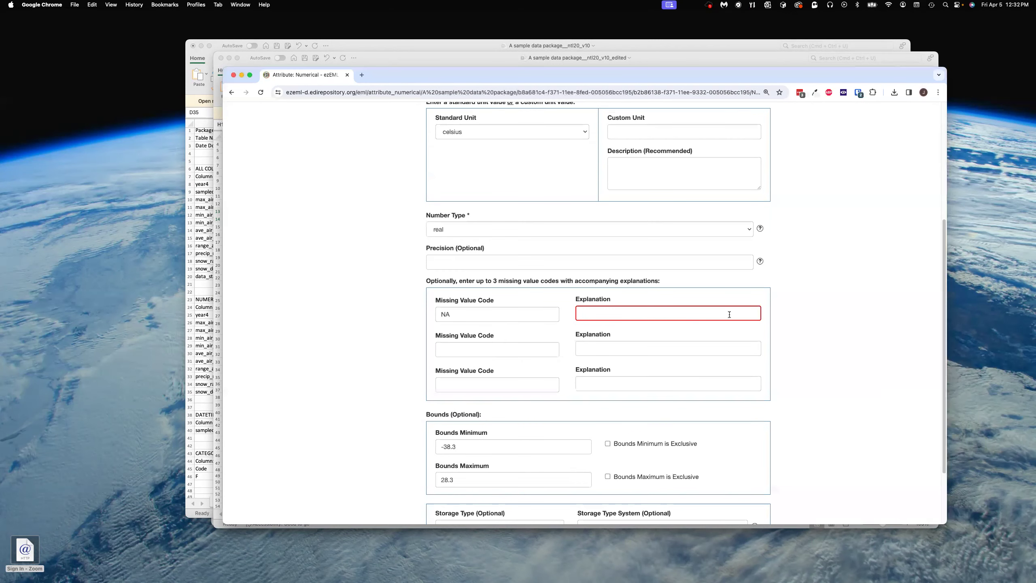
pyautogui.scroll(-4, 716, 341)
pyautogui.click(507, 486)
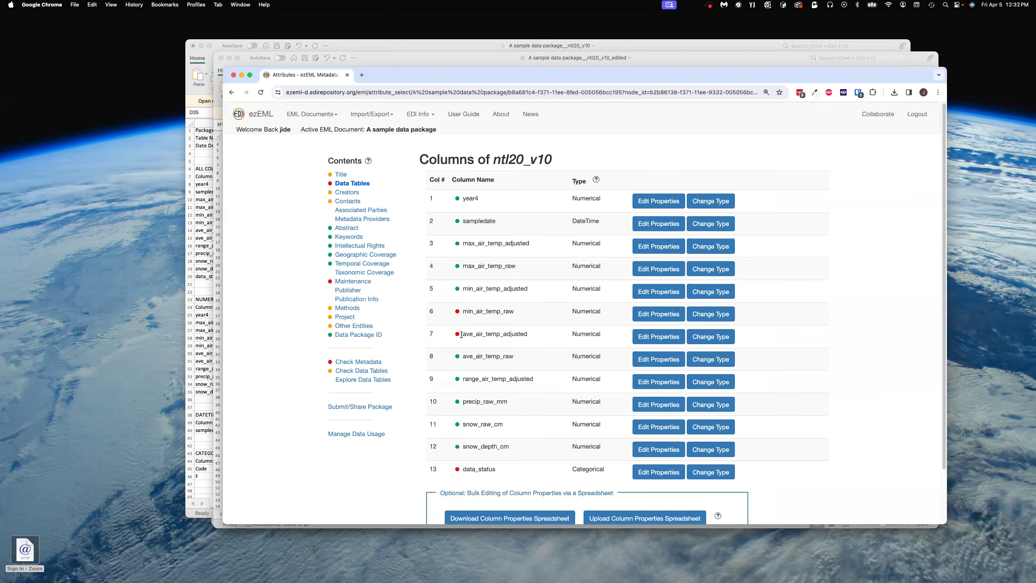
pyautogui.click(458, 334)
# Download the column properties spreadsheet again, open it in Excel, and reposition and enlarge its window to show all sections.
pyautogui.scroll(-3, 812, 392)
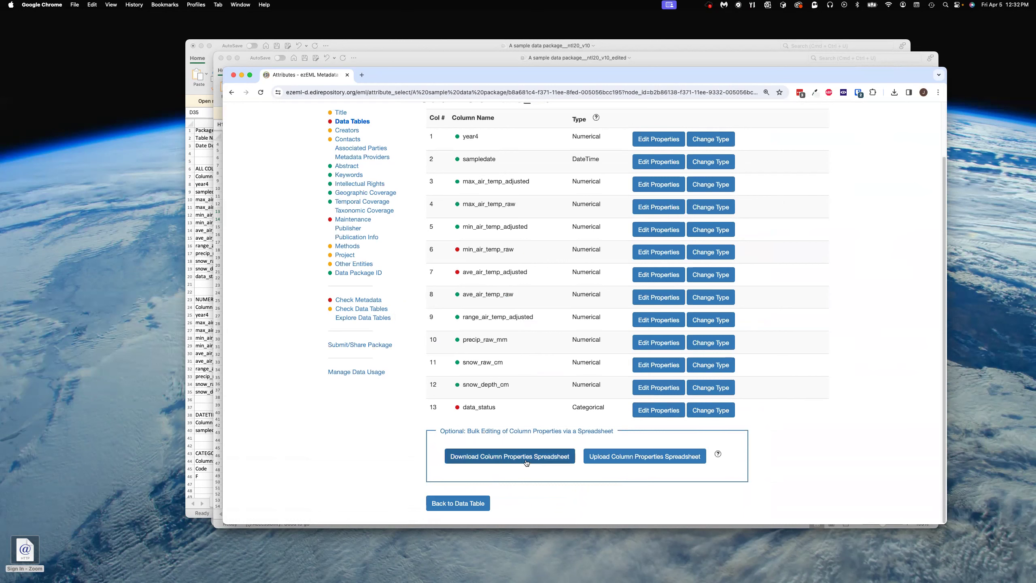
pyautogui.click(514, 457)
pyautogui.click(823, 114)
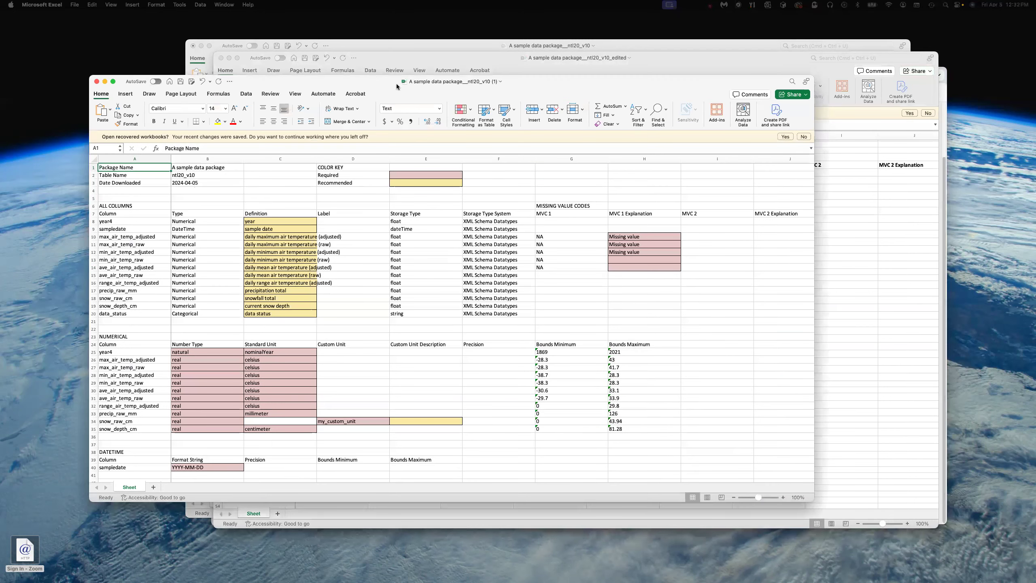
pyautogui.moveTo(397, 83); pyautogui.dragTo(445, 72)
pyautogui.moveTo(860, 486); pyautogui.dragTo(897, 537)
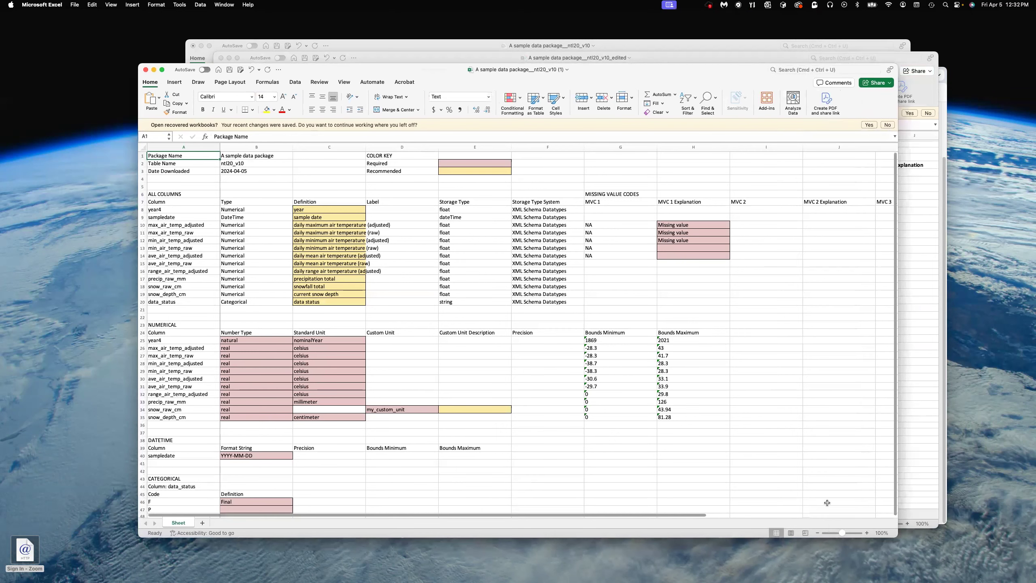
pyautogui.moveTo(732, 85); pyautogui.dragTo(746, 58)
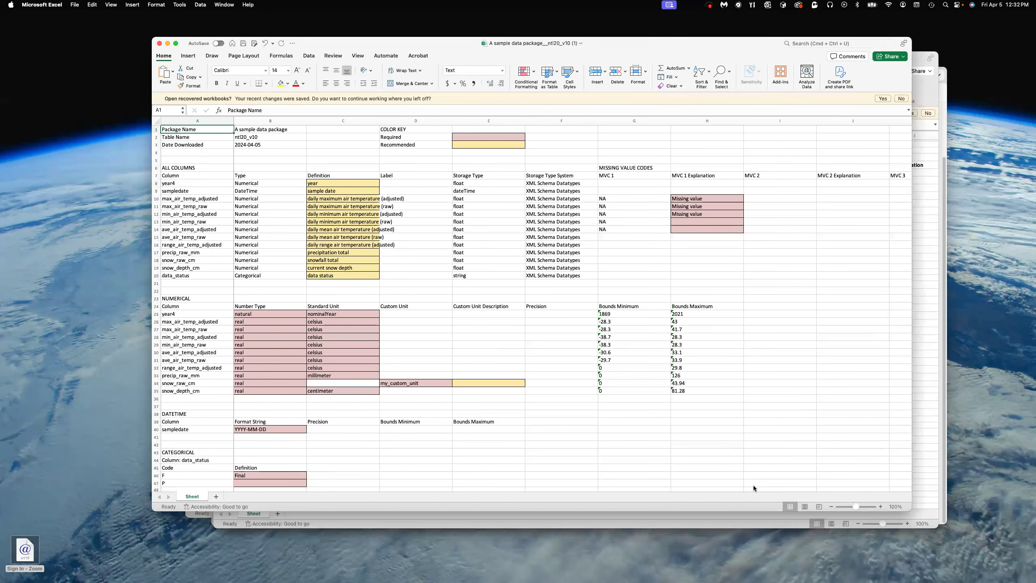
pyautogui.moveTo(747, 510); pyautogui.dragTo(747, 539)
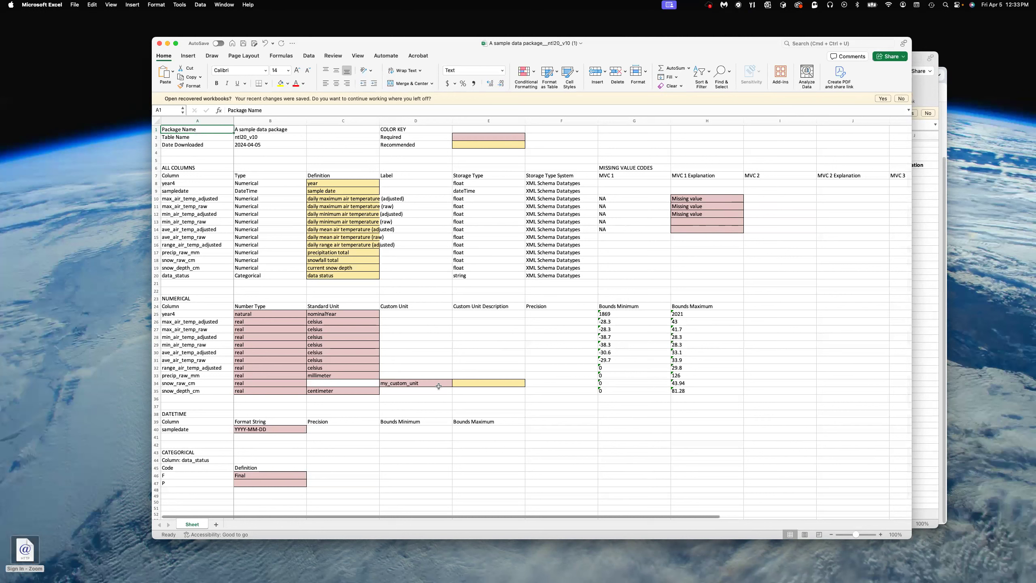
# Define data_status code P as "Preliminary" and enter "My description" as the custom unit description of snow_raw_cm.
pyautogui.click(470, 383)
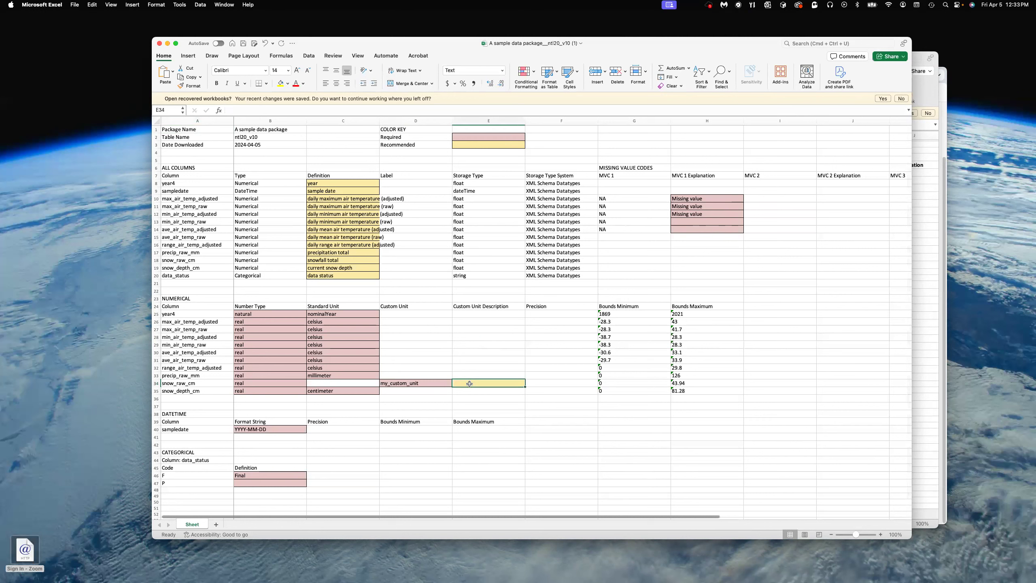
pyautogui.click(692, 223)
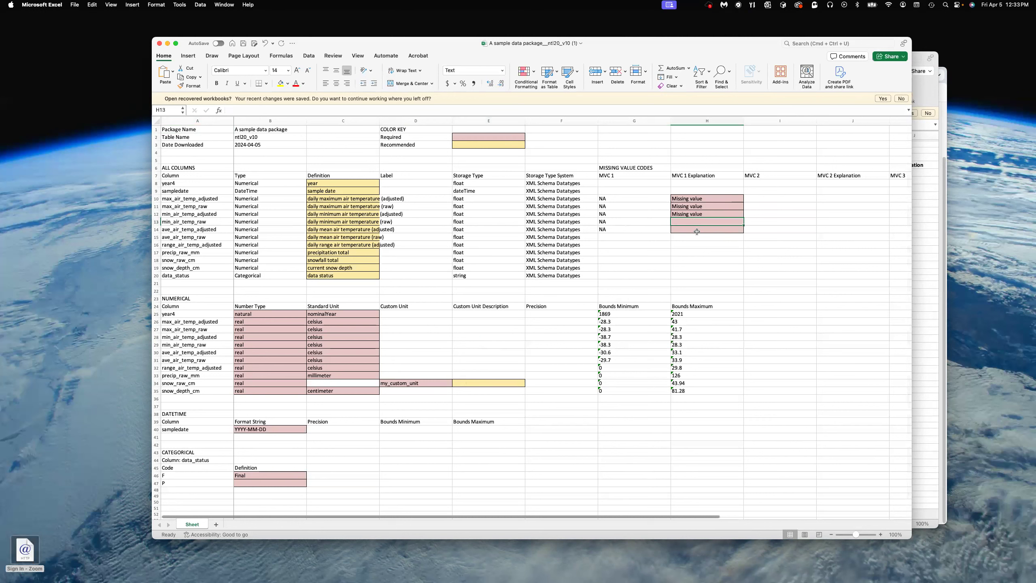
pyautogui.click(254, 483)
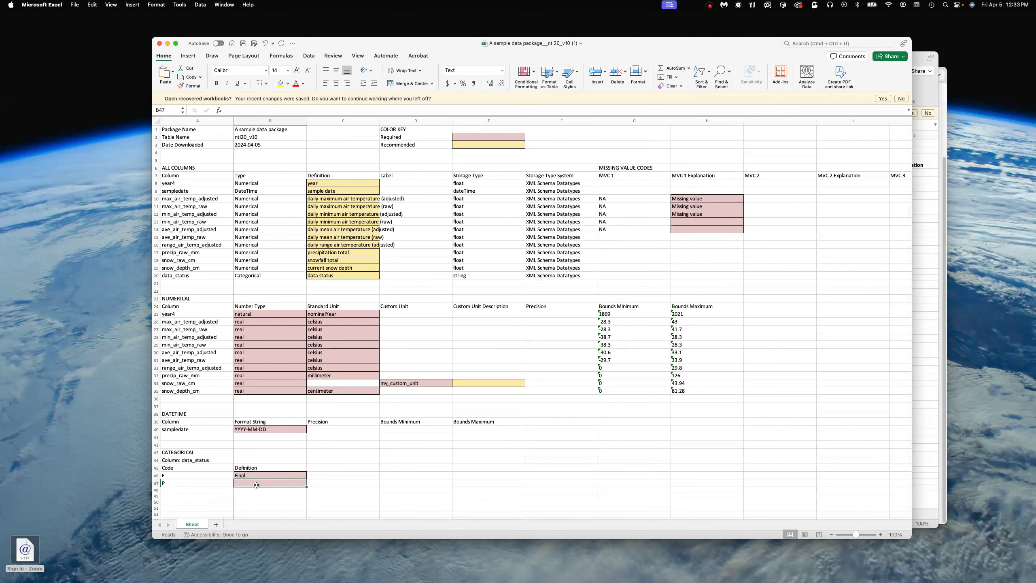
pyautogui.write('Preliminary')
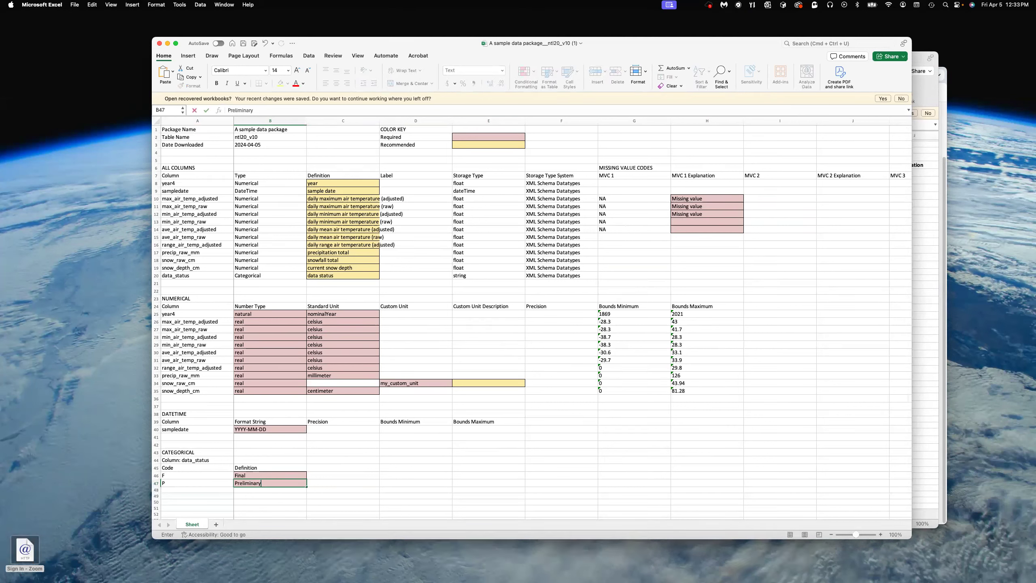
pyautogui.click(467, 382)
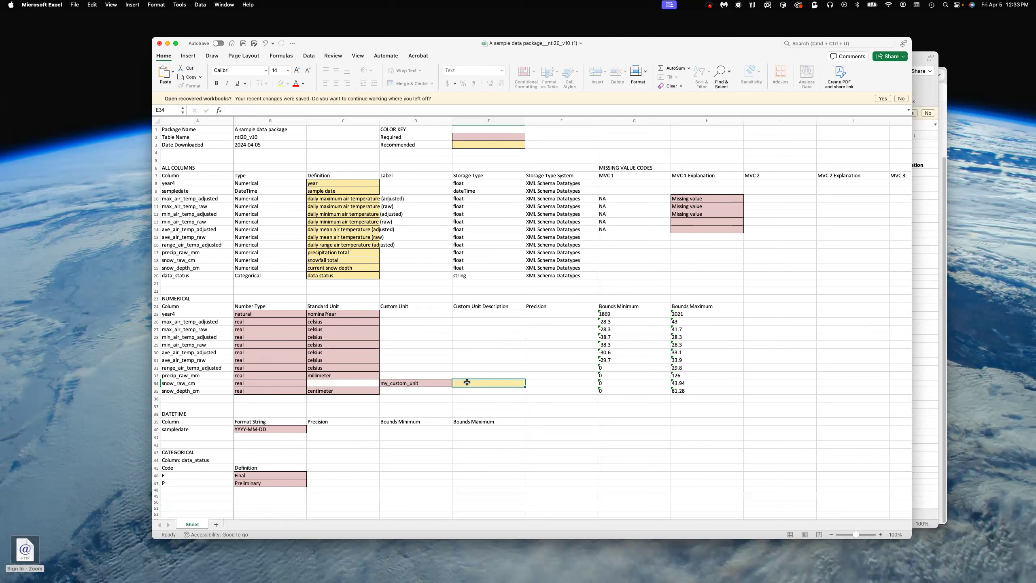
pyautogui.write('My description')
# Enter "Missing value" as the MVC 1 explanation for min_air_temp_raw and ave_air_temp_adjusted, and save the workbook.
pyautogui.click(694, 214)
pyautogui.click(697, 220)
pyautogui.write('M')
pyautogui.press('Down')
pyautogui.press('Return')
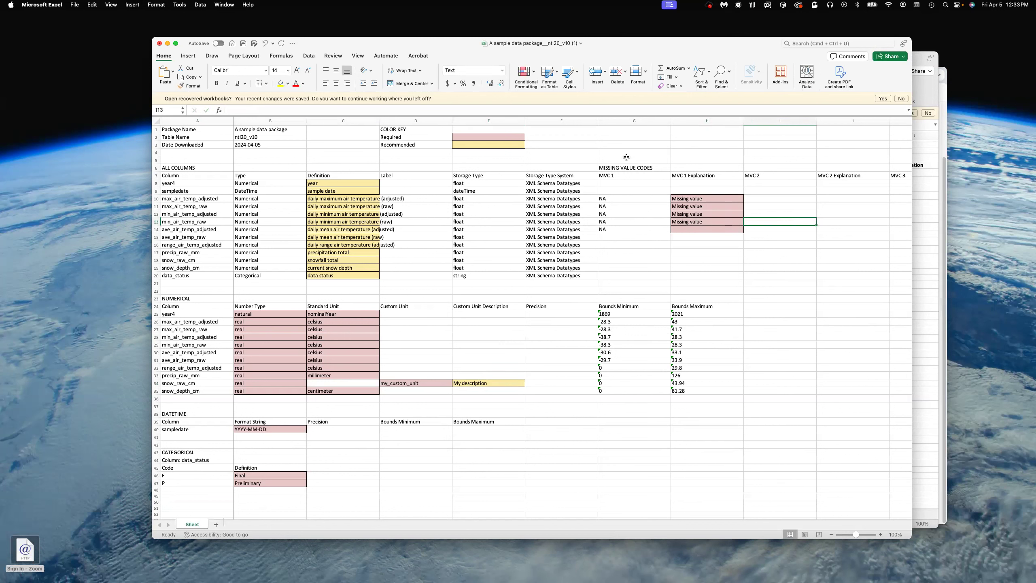
pyautogui.write('M')
pyautogui.press('Down')
pyautogui.press('Tab')
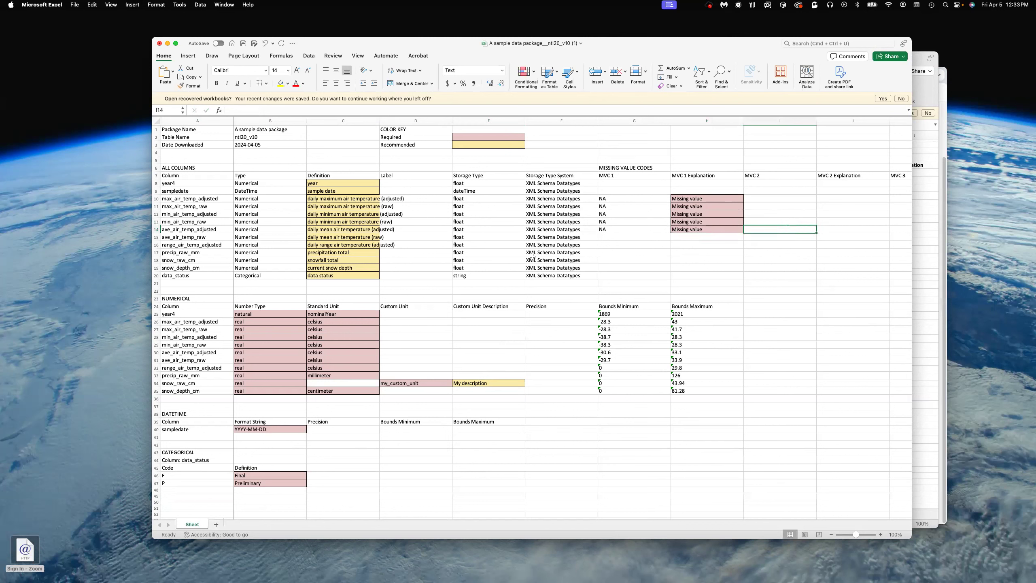
pyautogui.click(243, 43)
# Switch back to ezEML in Chrome and upload "A sample data package__ntl20_v10 (1).xlsx" as the column properties spreadsheet.
pyautogui.click(945, 92)
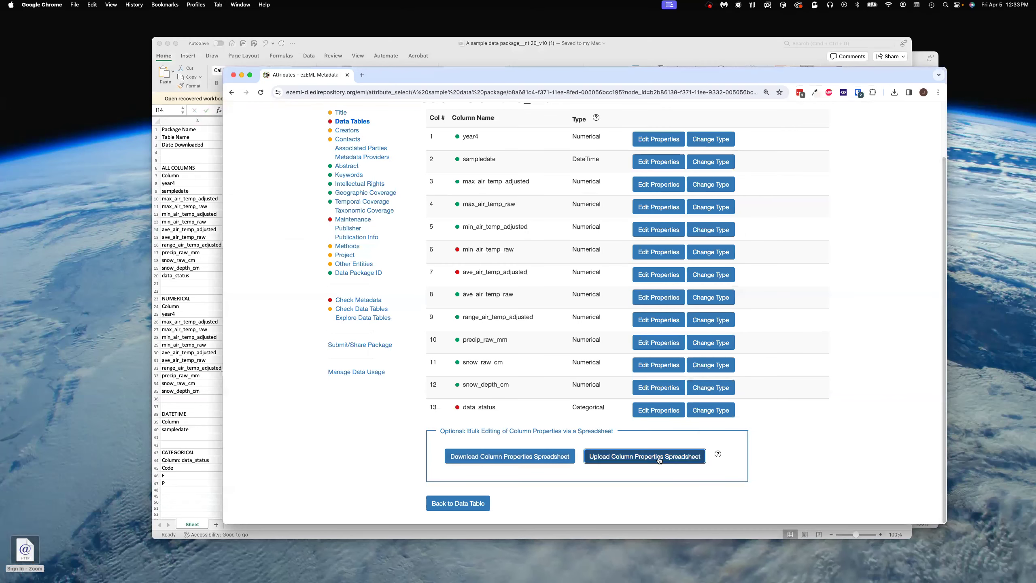
pyautogui.click(659, 458)
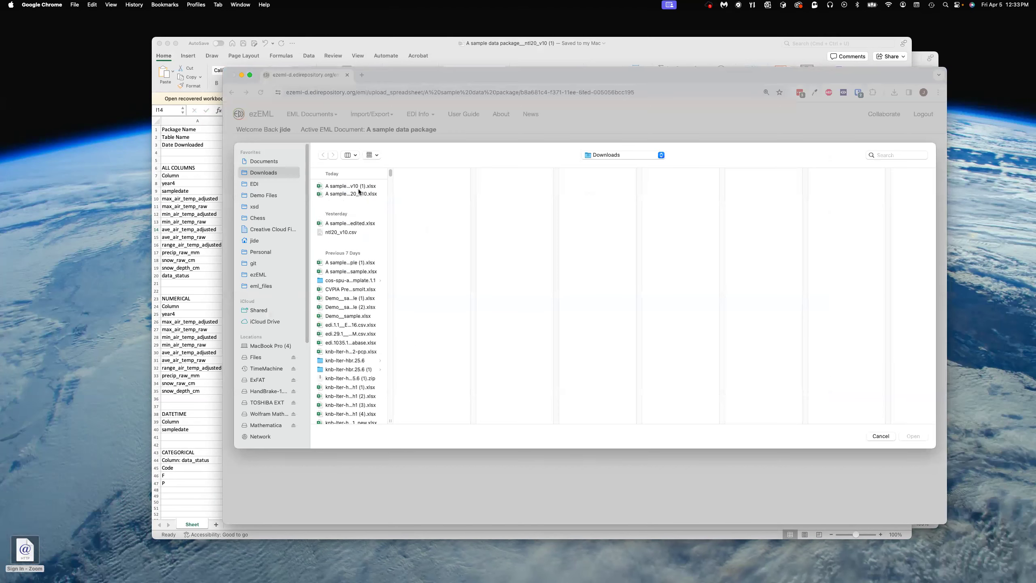
pyautogui.click(360, 188)
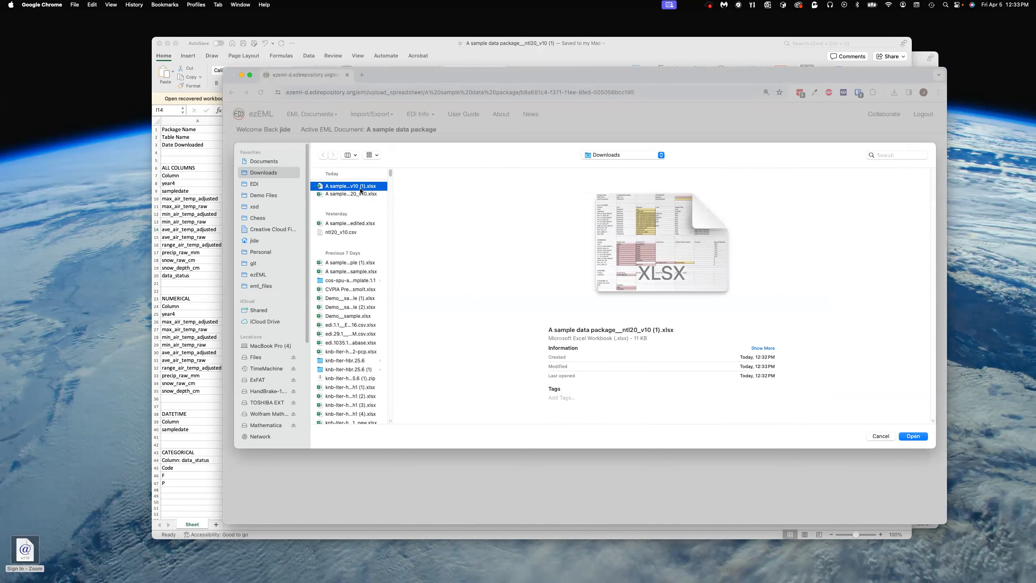
pyautogui.click(901, 437)
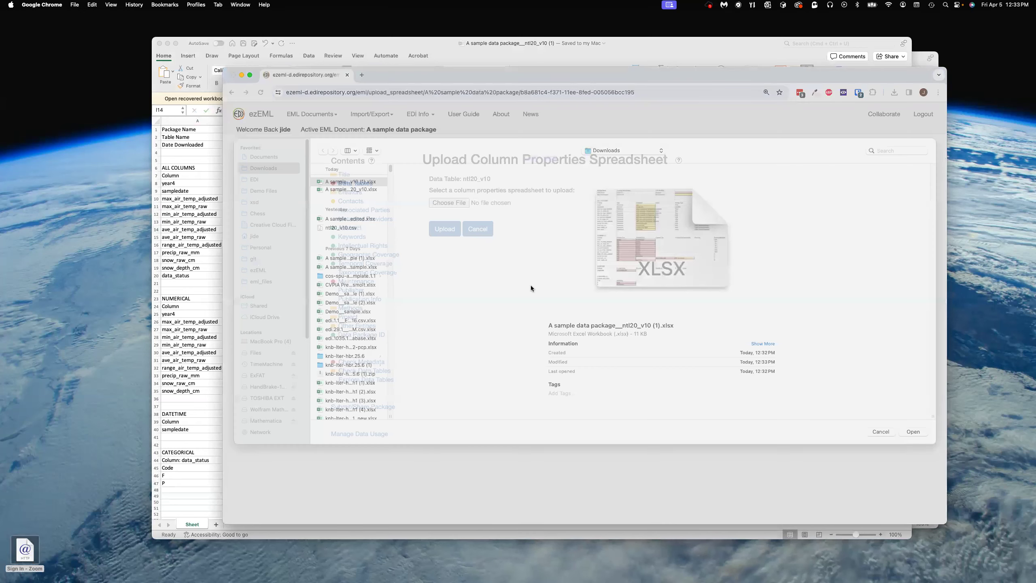
pyautogui.click(447, 230)
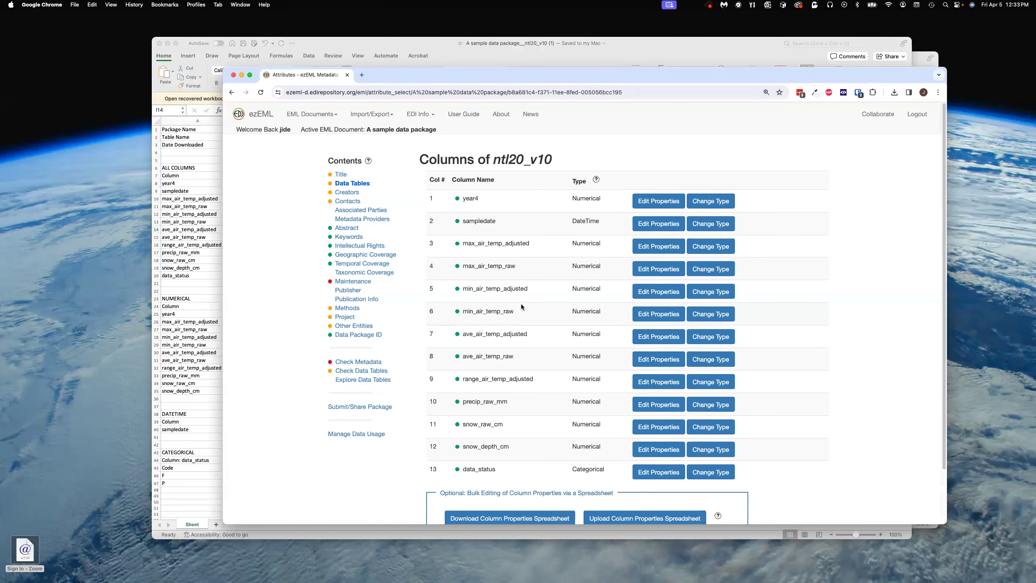
# Return to the ntl20_v10 data table, enter "My table" as its description, and save the table and continue.
pyautogui.scroll(-2, 344, 470)
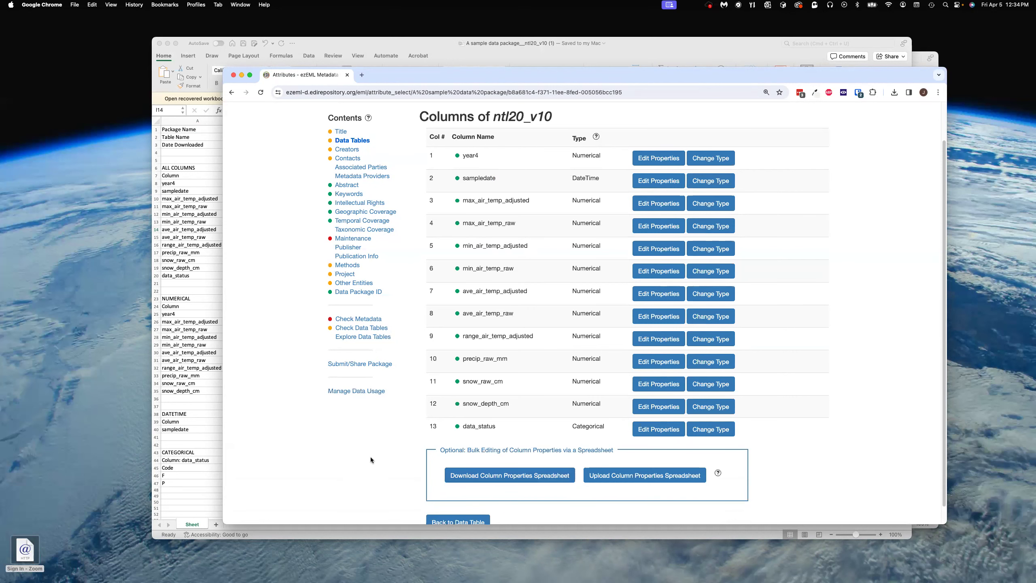
pyautogui.scroll(-1, 371, 458)
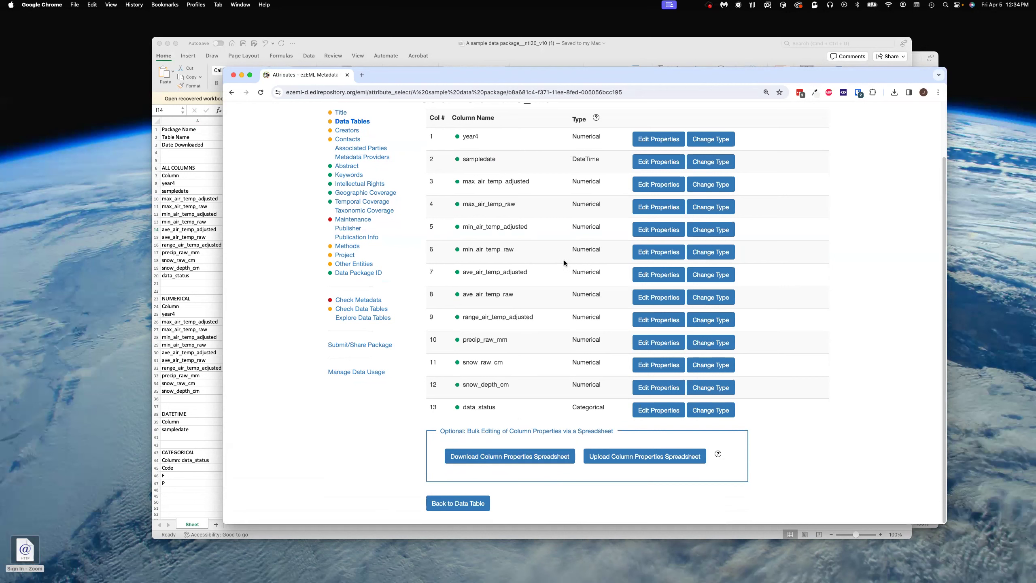
pyautogui.click(458, 505)
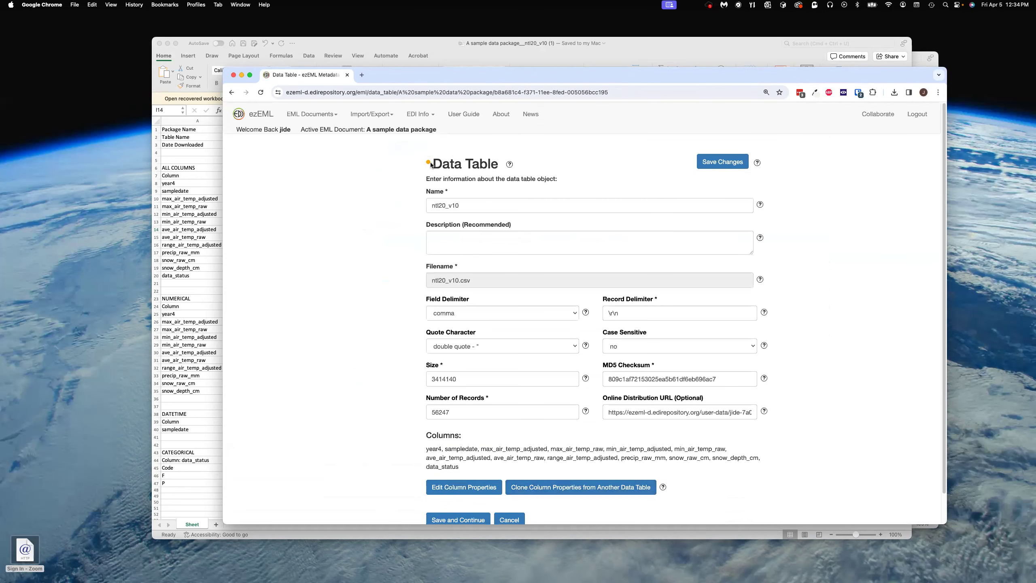
pyautogui.click(427, 162)
pyautogui.click(413, 188)
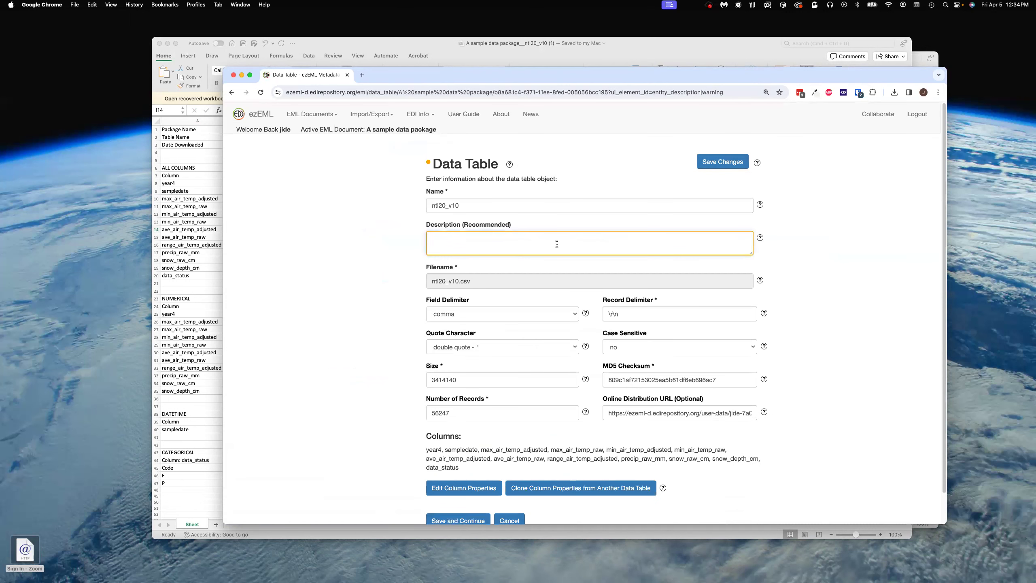
pyautogui.write('My table')
pyautogui.click(705, 162)
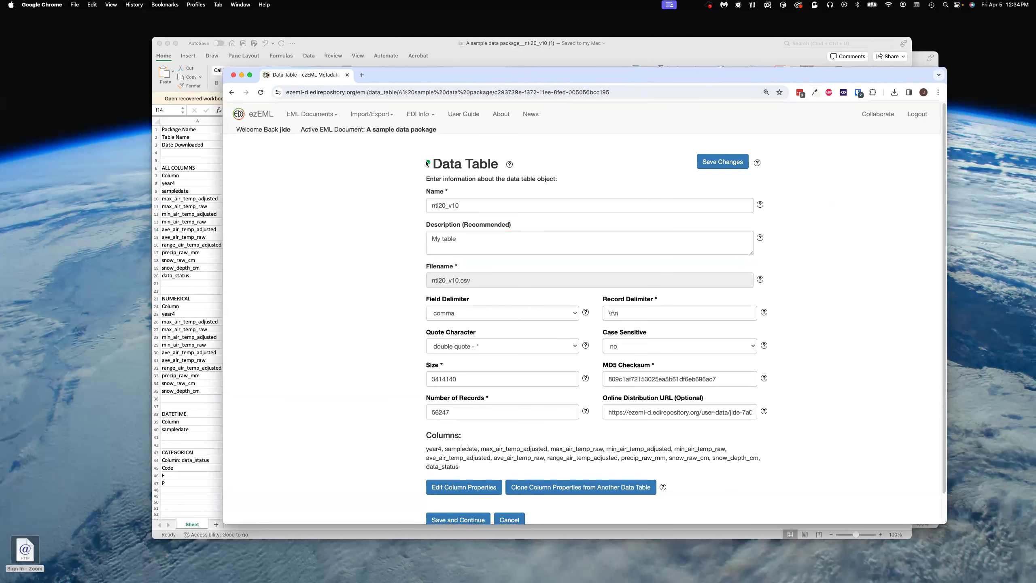
pyautogui.scroll(-1, 457, 362)
pyautogui.click(443, 488)
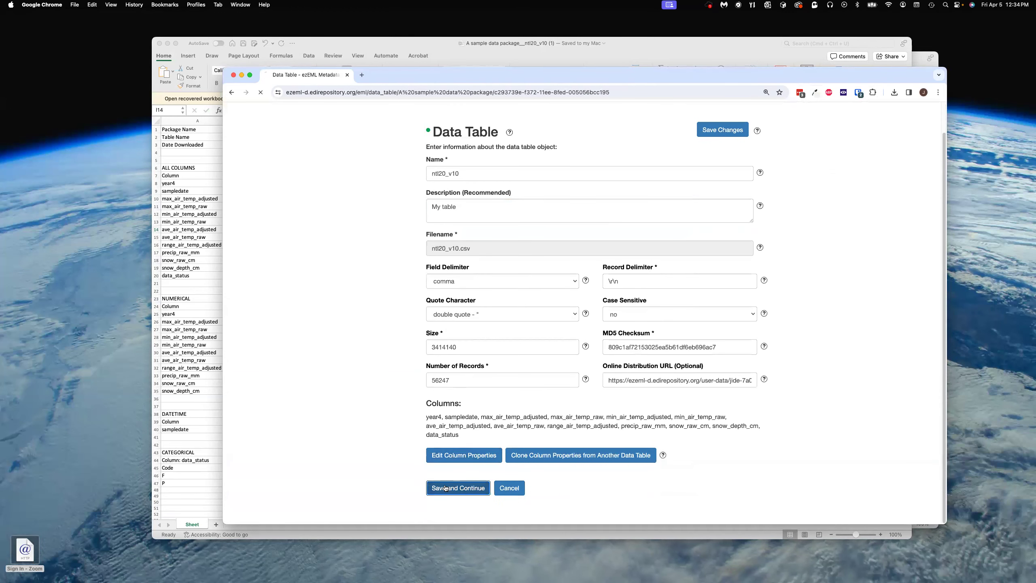